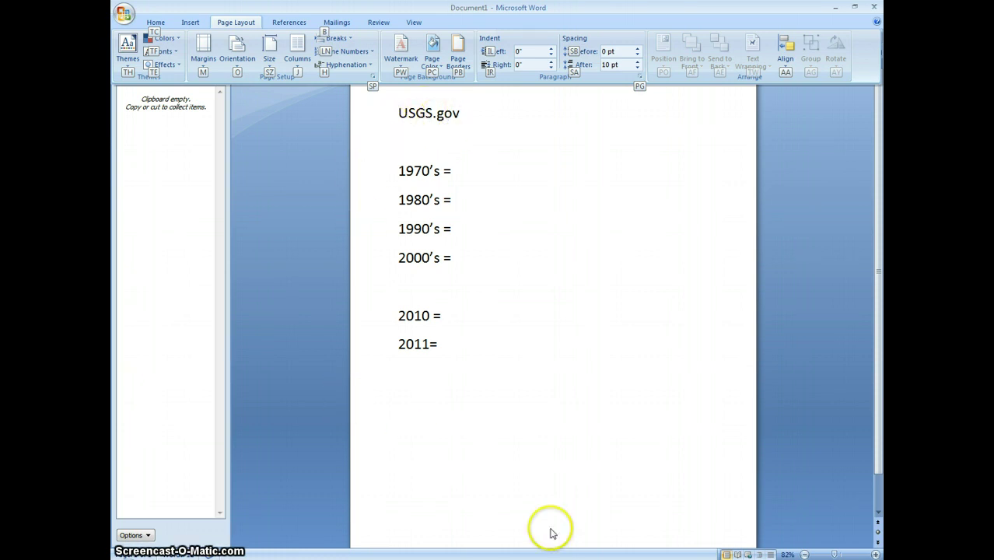
Step: Search Google for usgs.gov and open the 'Welcome to the USGS' result
left_click(855, 559)
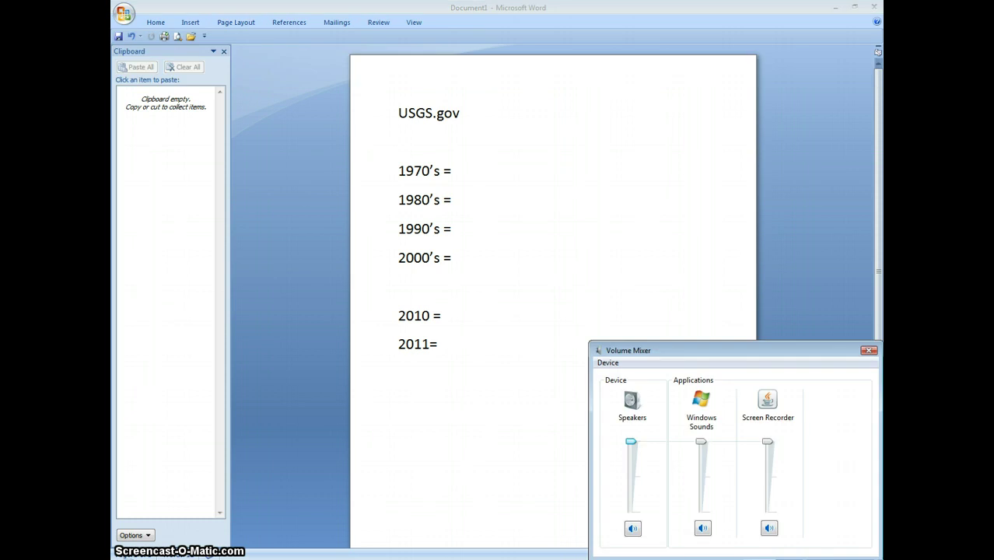
left_click(868, 351)
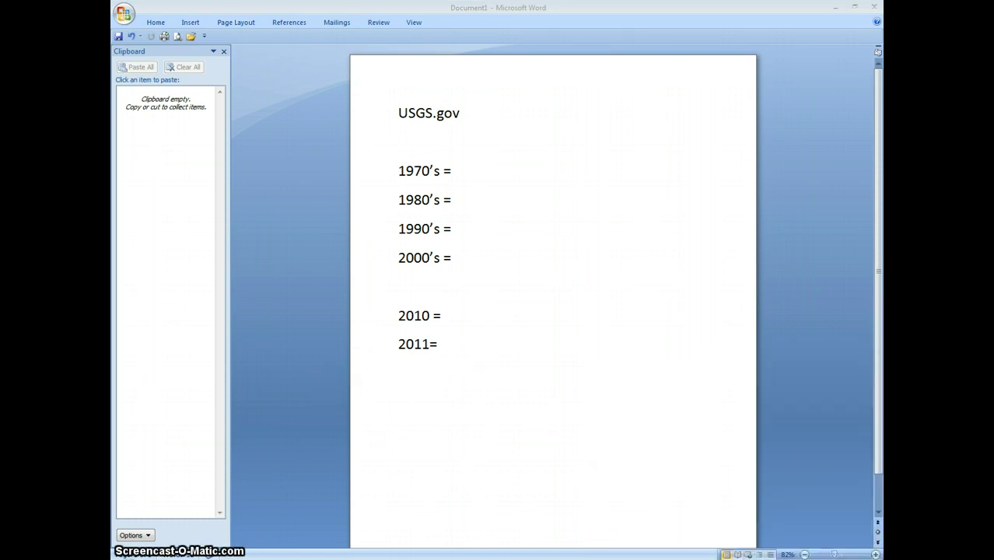
key("alt+Tab")
left_click(362, 352)
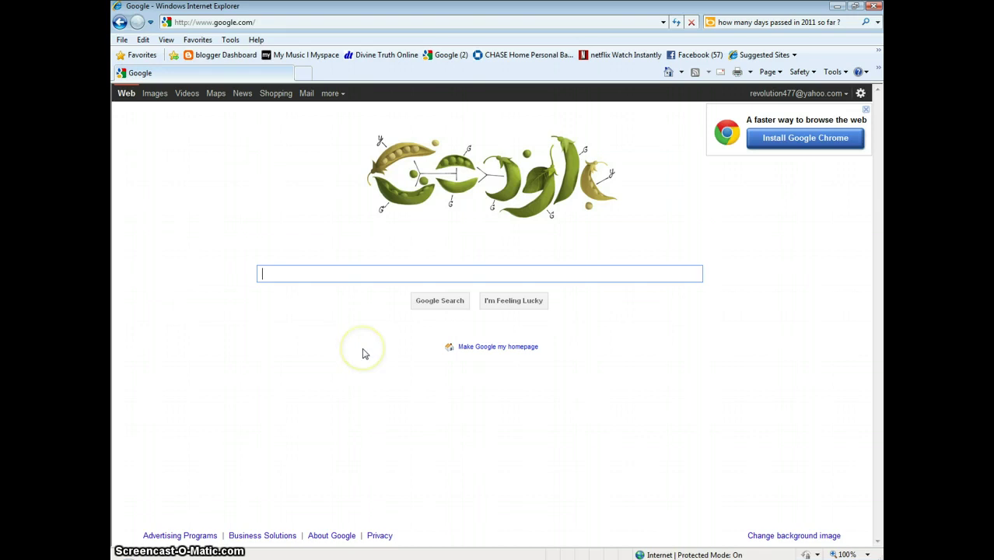
type("usgs")
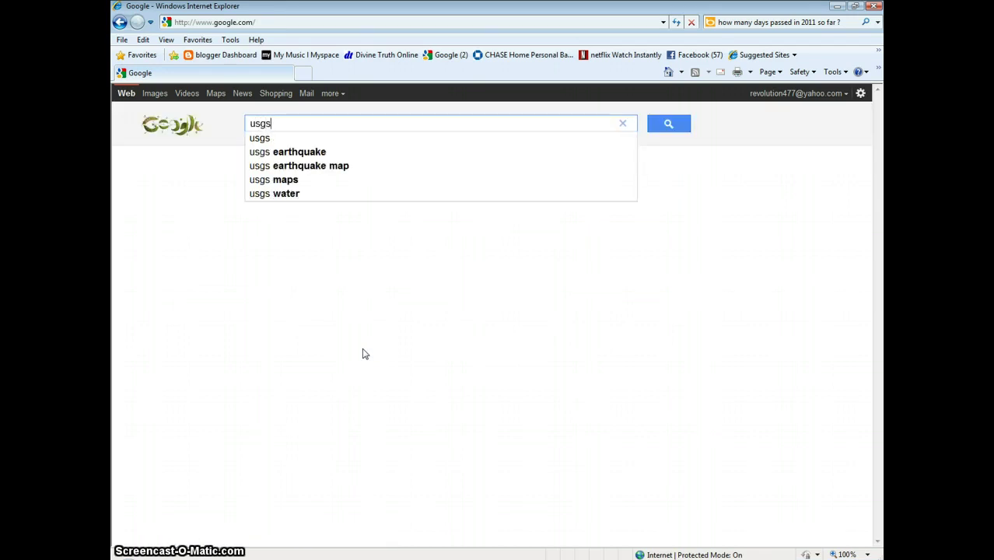
type(".gov")
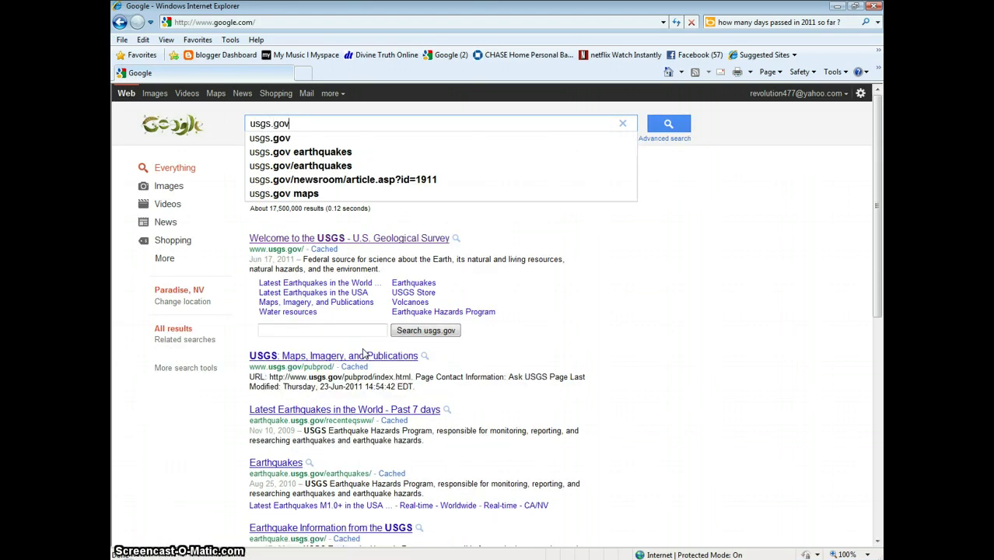
left_click(328, 241)
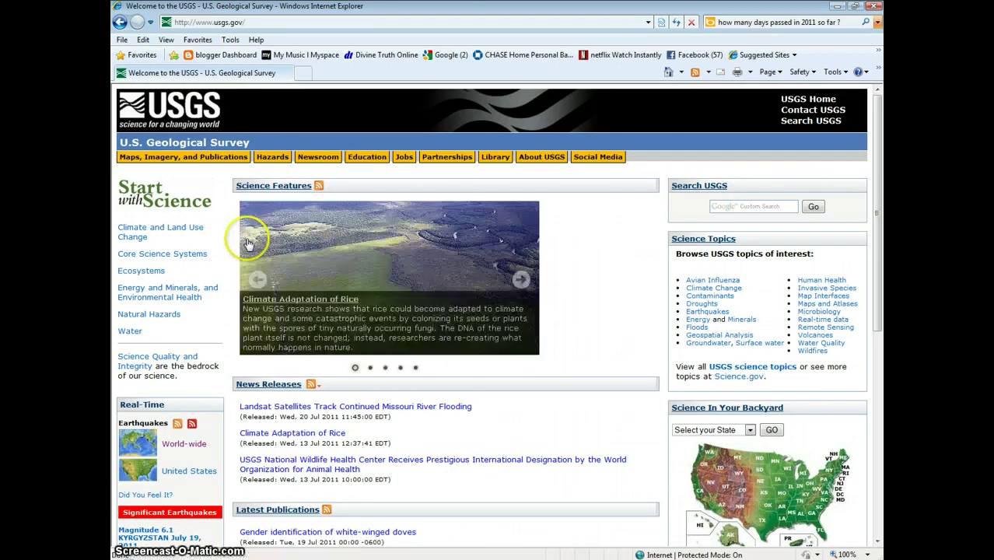
Step: Follow the World-wide earthquakes link, then 'Search for an Earthquake' in the sidebar
left_click(202, 440)
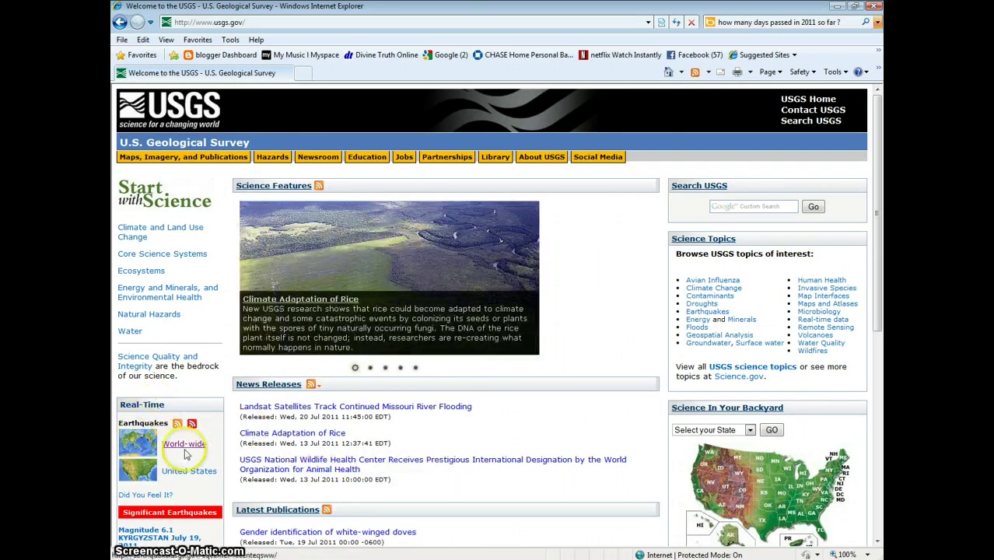
left_click(179, 449)
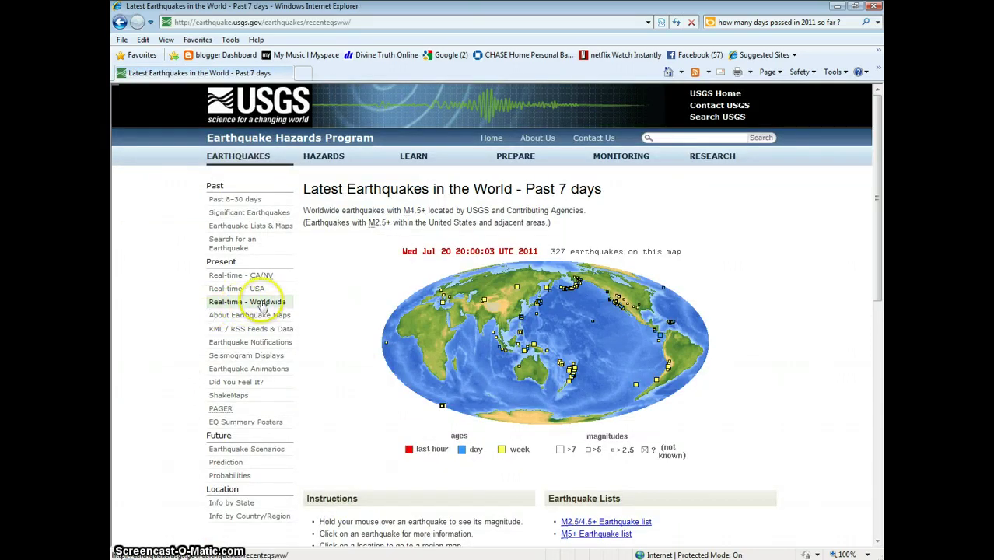
left_click(233, 244)
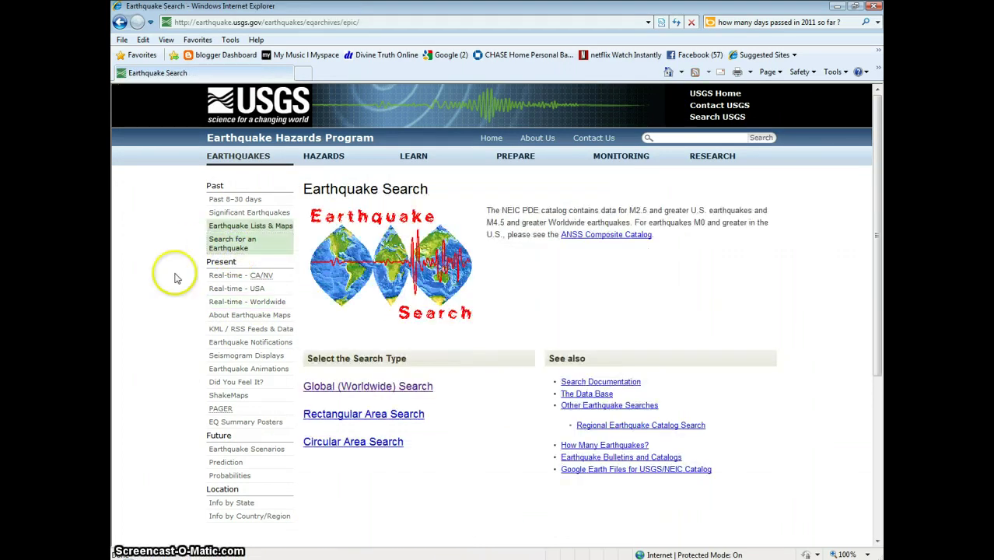
Step: Open the Global (Worldwide) Search form and set the years 1970 to 1979
left_click(383, 391)
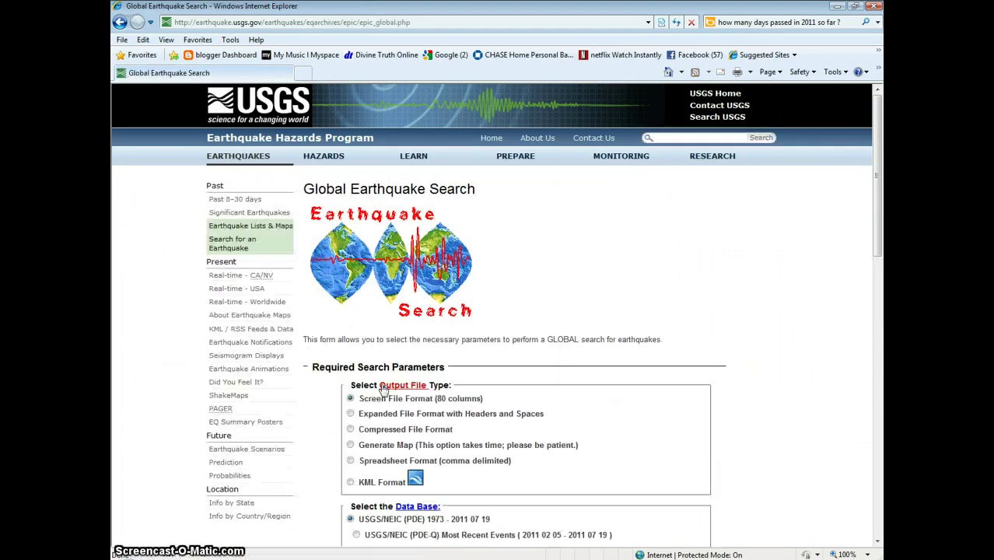
scroll(307, 408, "down", 10)
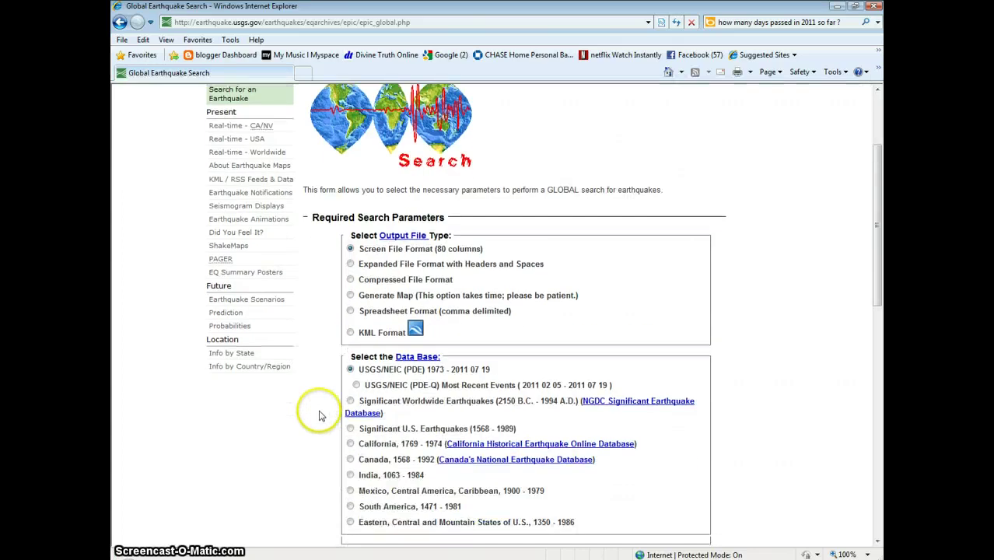
left_click(362, 279)
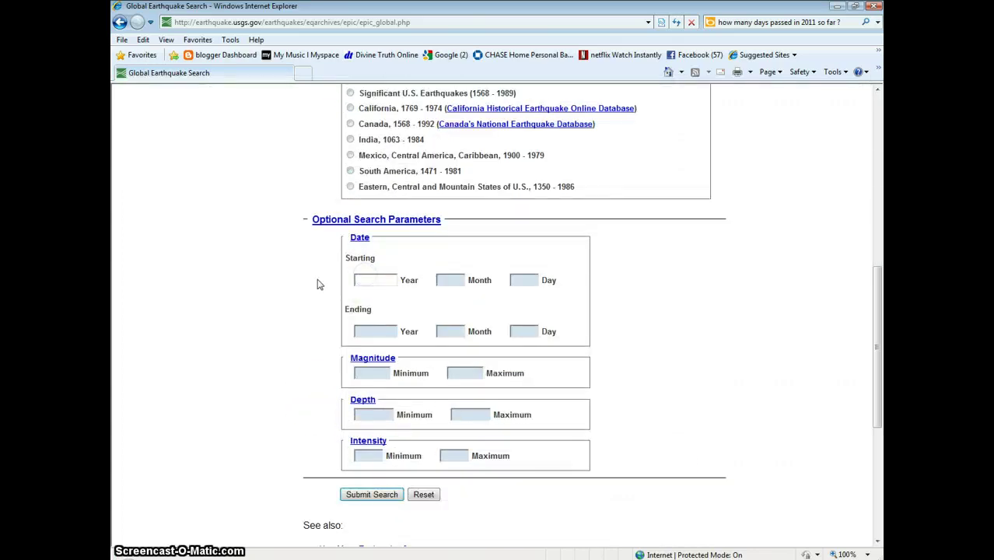
type("1970")
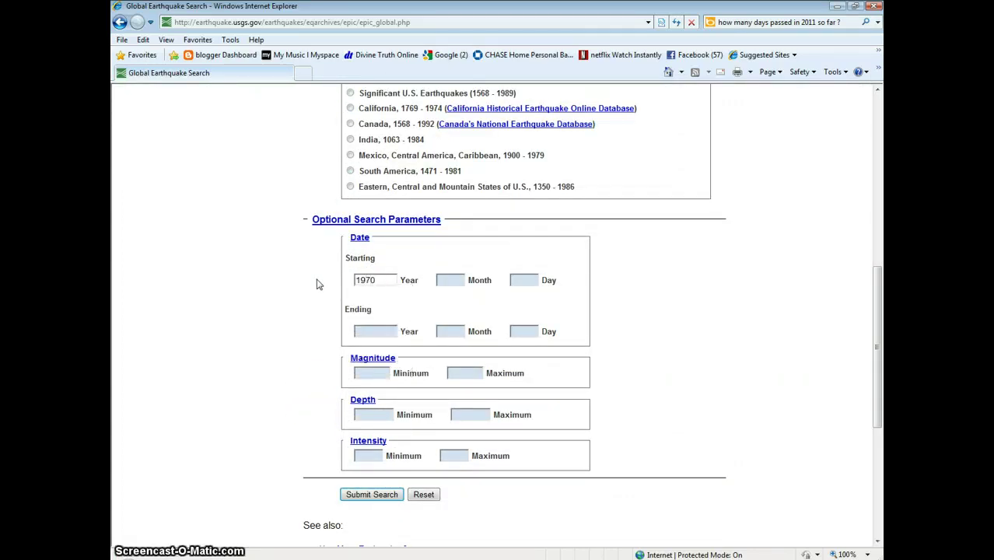
key("Tab")
key("Tab")
key("Tab")
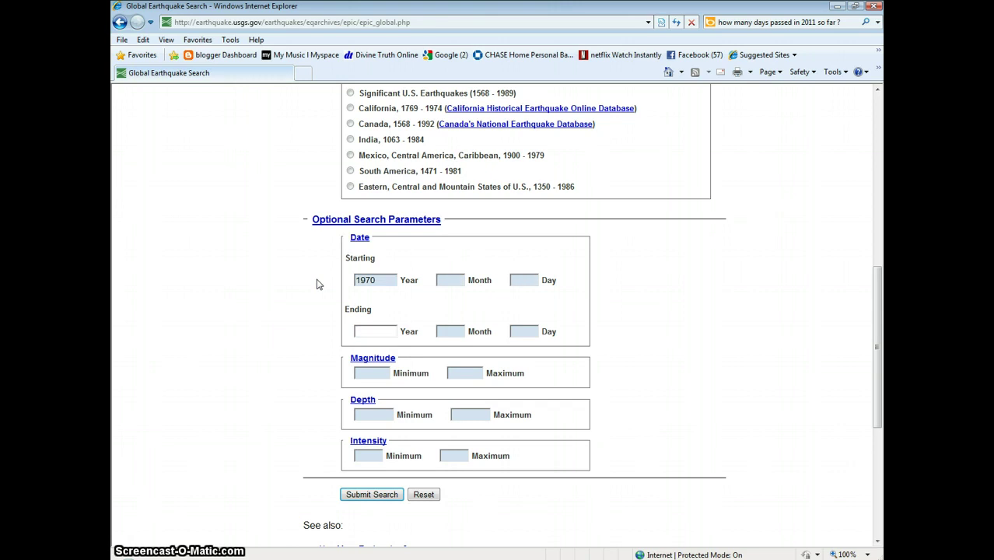
type("1979")
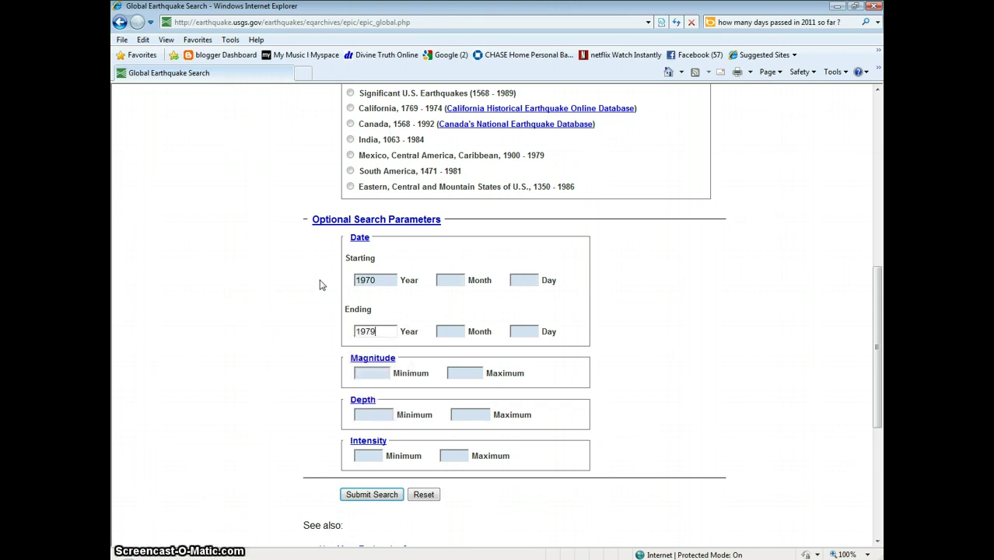
Step: Set magnitudes 6.0 to 9.9, run the search and select the 790 total
left_click(370, 374)
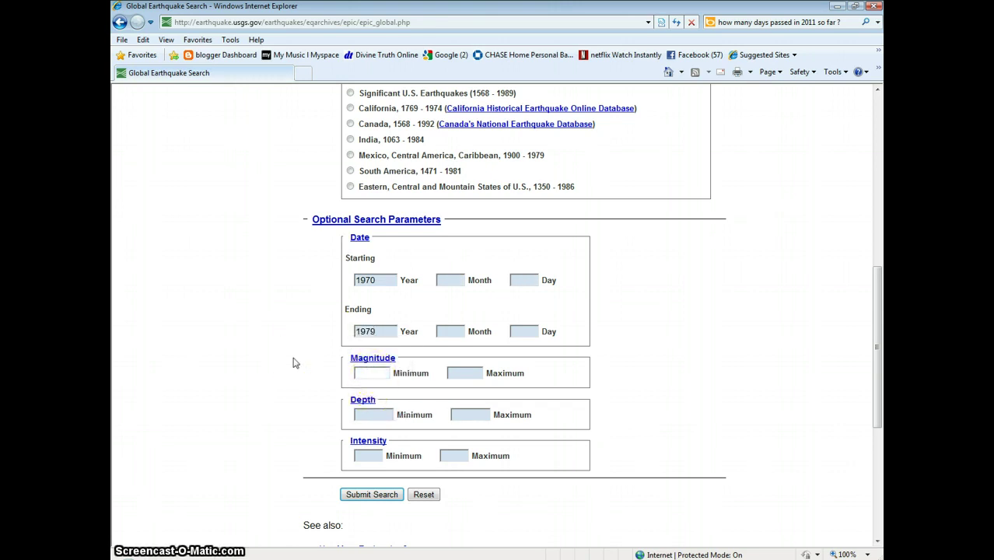
type("6.0")
key("Tab")
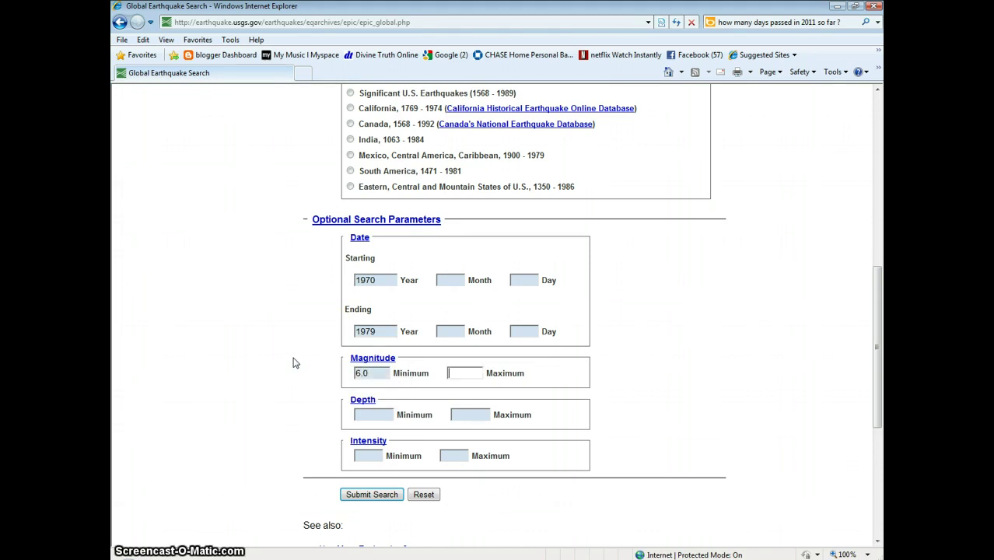
type("9.9")
left_click(374, 495)
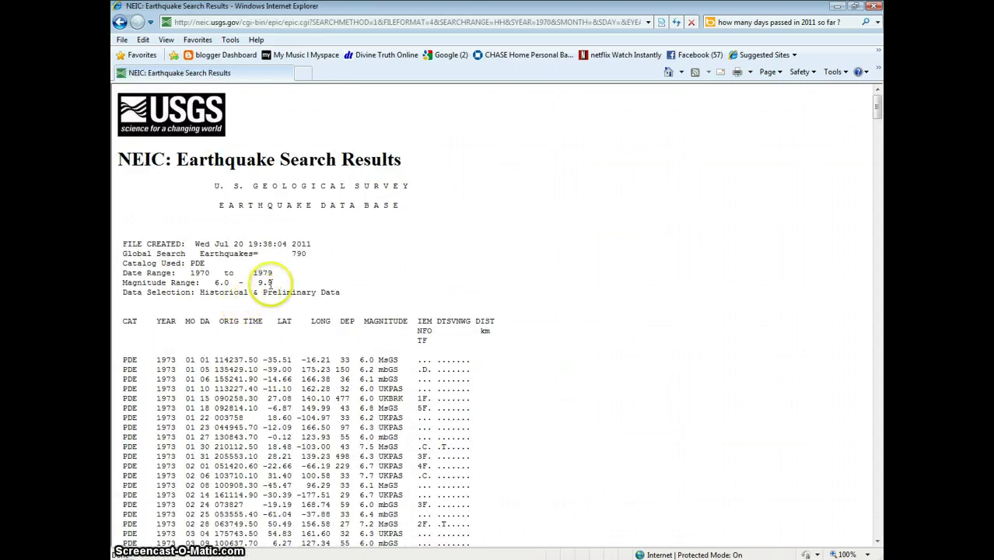
left_click_drag(307, 253, 289, 255)
Step: Enter 790 after '1970's =' in Word and return to the USGS results
key("alt+Tab")
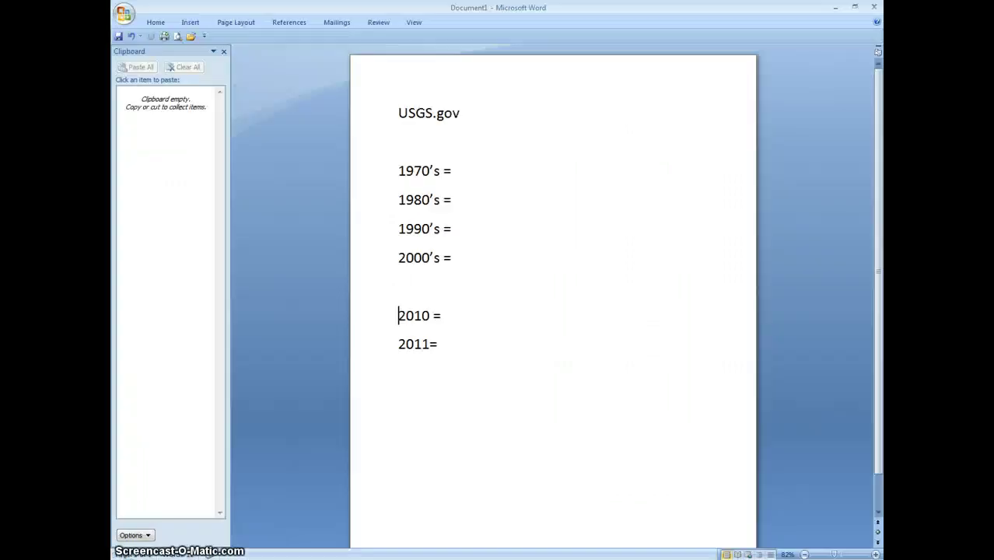
left_click(471, 173)
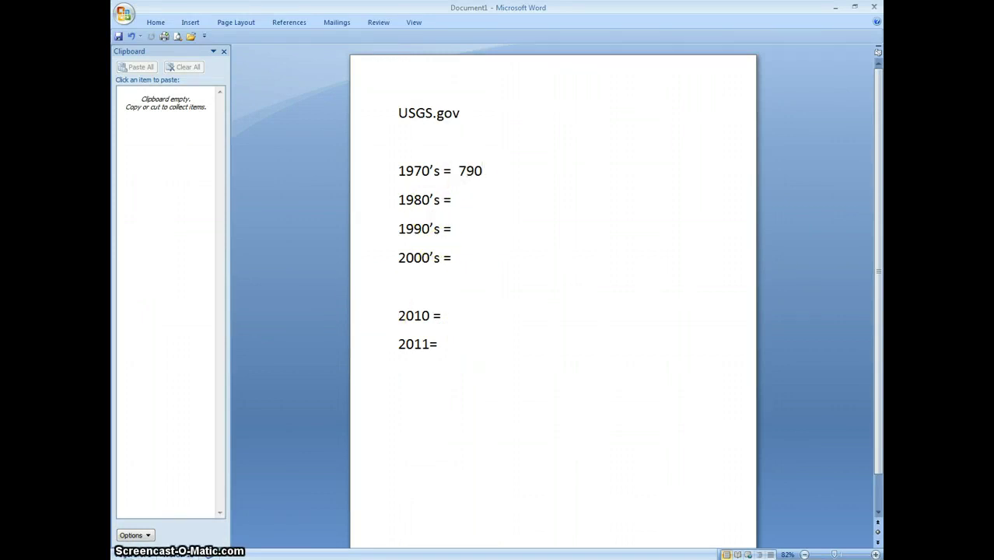
key("alt+Tab")
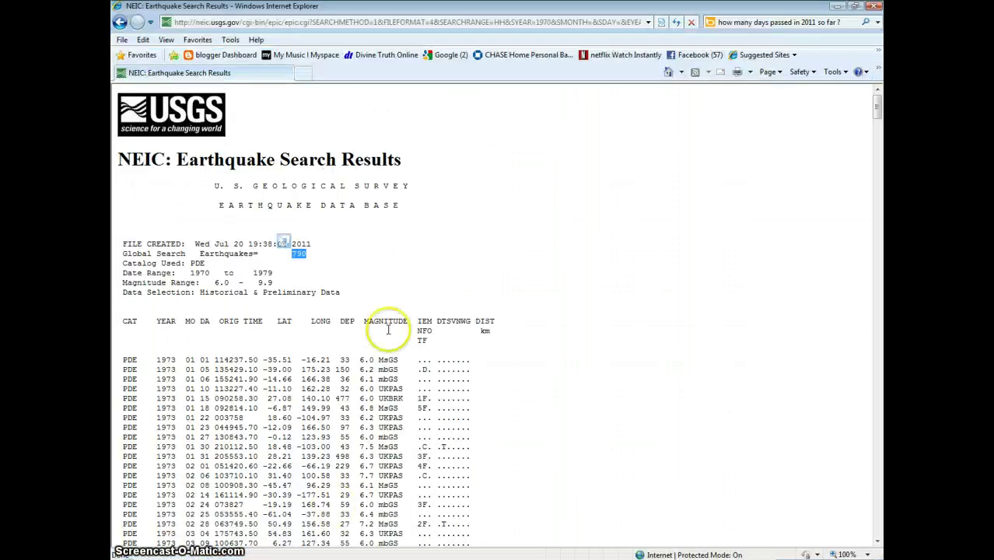
Step: Change the search years to 1980–1989, rerun it and highlight the 1063 total
left_click(120, 22)
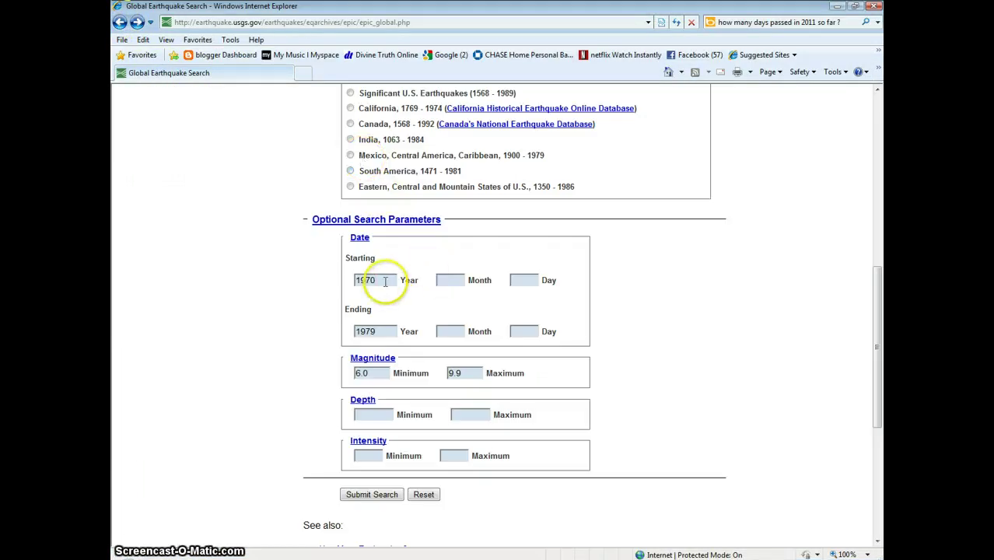
left_click(380, 280)
key("BackSpace")
key("BackSpace")
type("80")
left_click(381, 328)
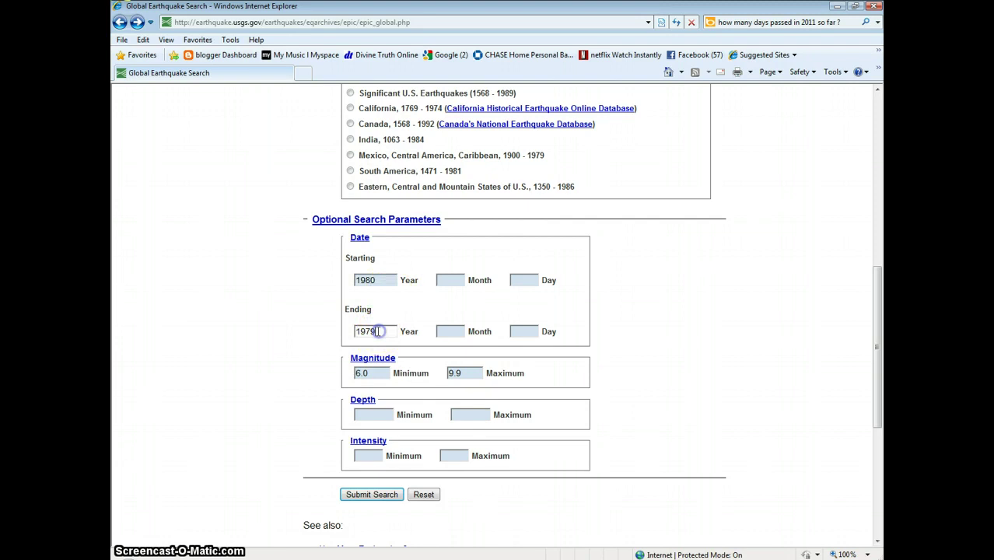
key("BackSpace")
key("BackSpace")
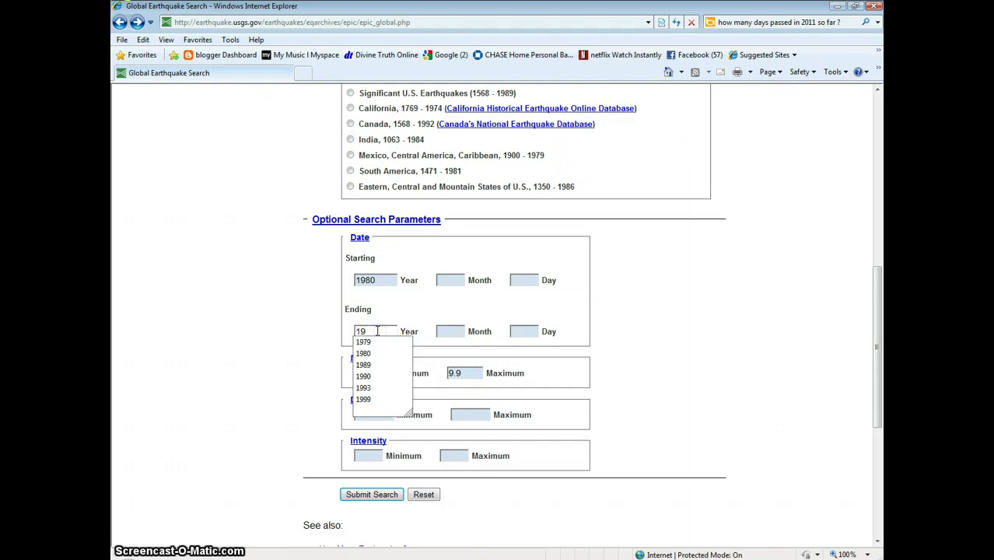
left_click(363, 365)
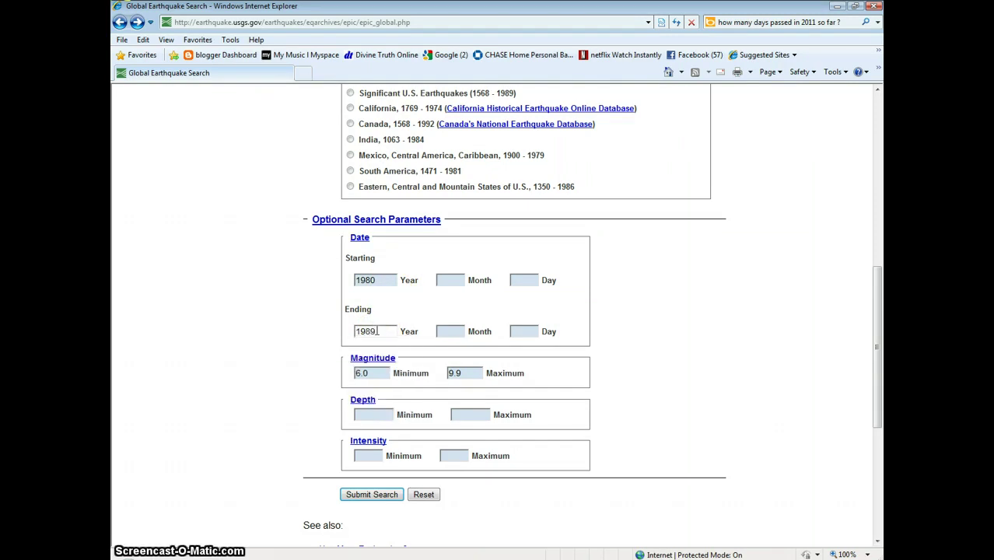
left_click(378, 496)
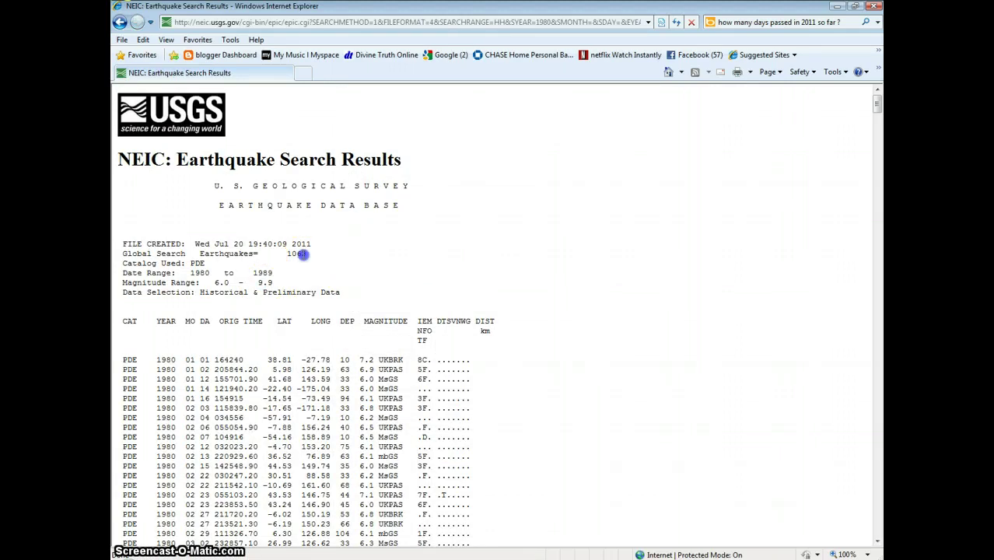
double_click(296, 255)
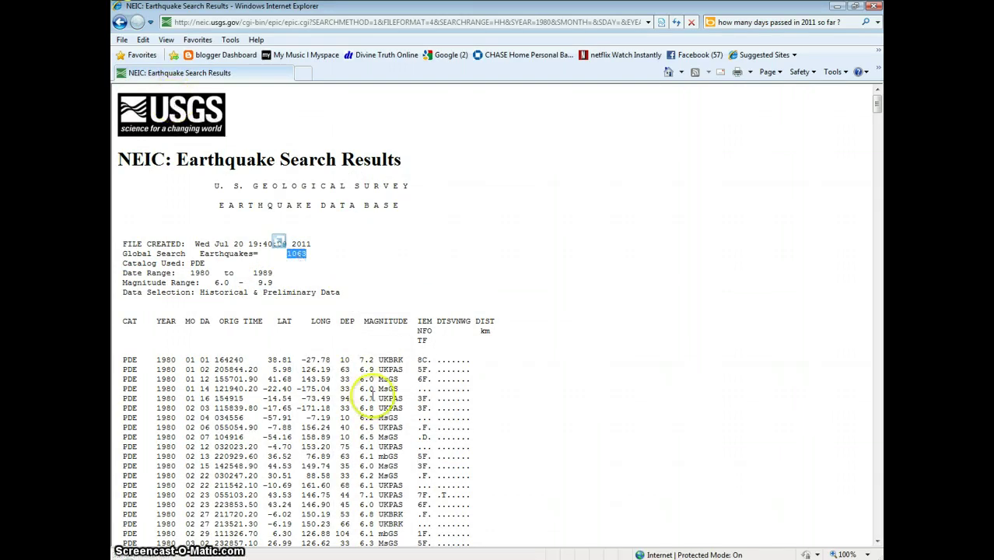
Step: Enter 1063 after '1980's =' in the Word document
left_click(411, 558)
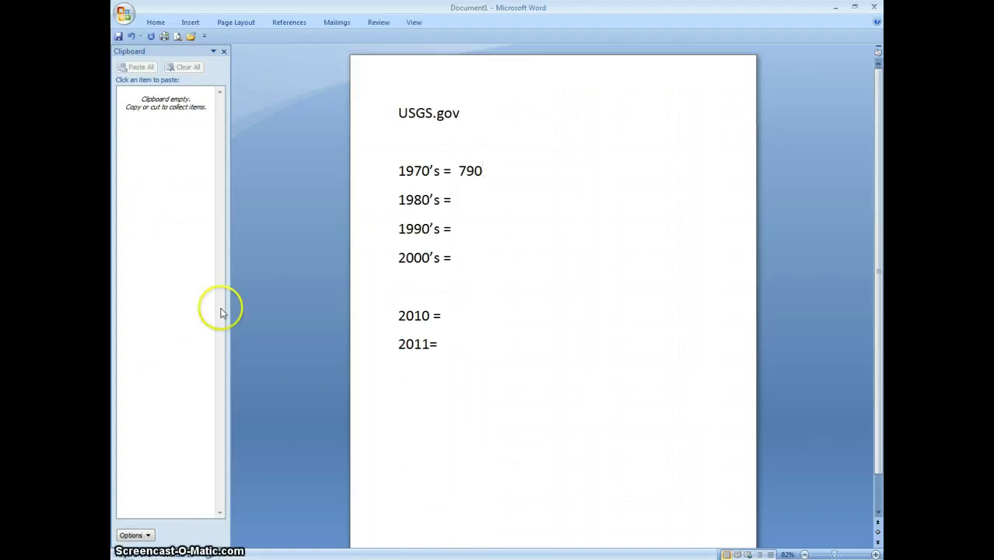
left_click(467, 200)
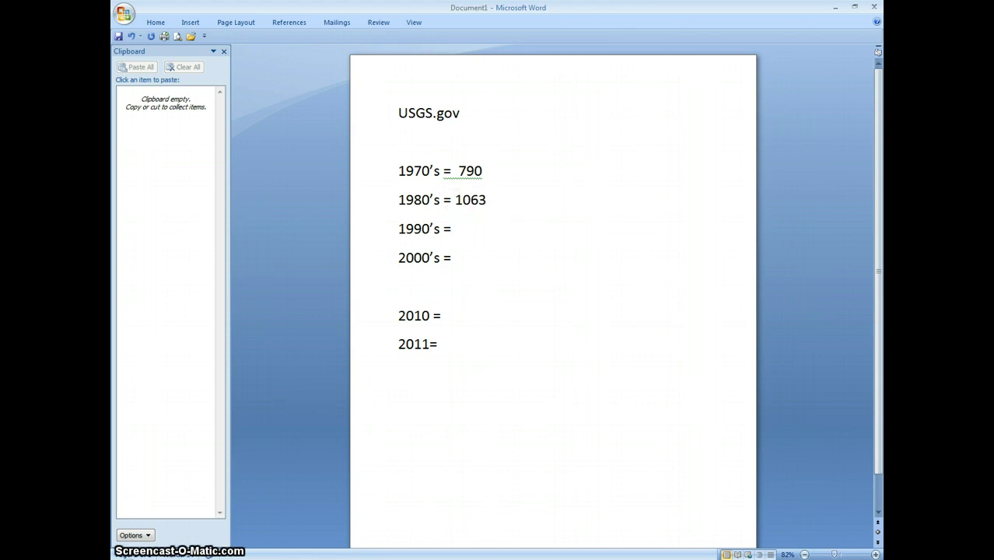
Step: Rerun the USGS search for 1990–1999 and select the 1496 total
left_click(159, 554)
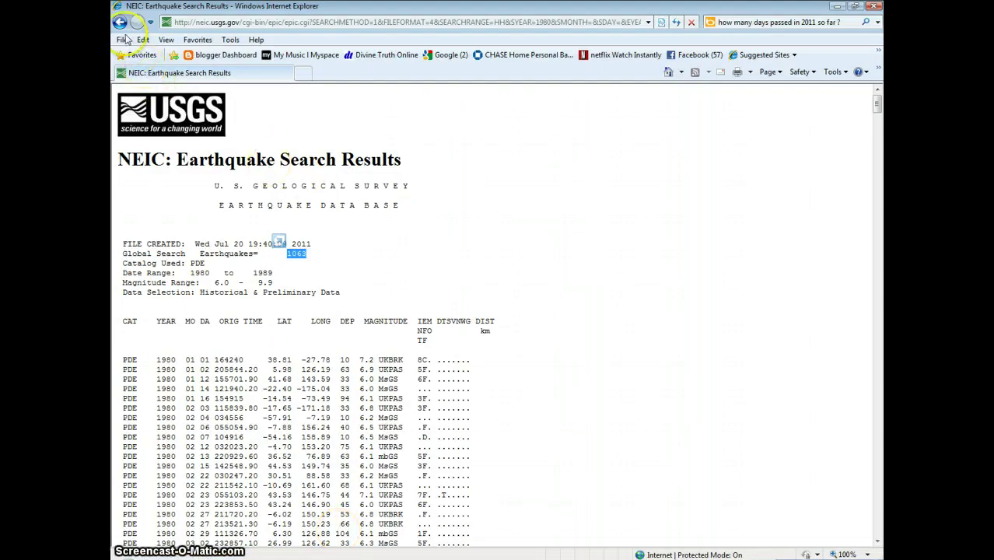
left_click(120, 23)
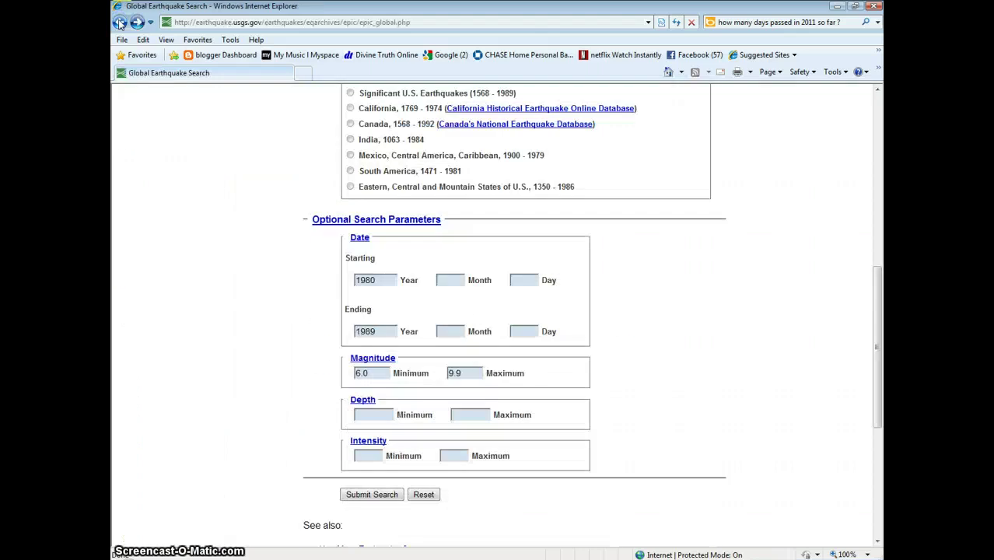
left_click(375, 280)
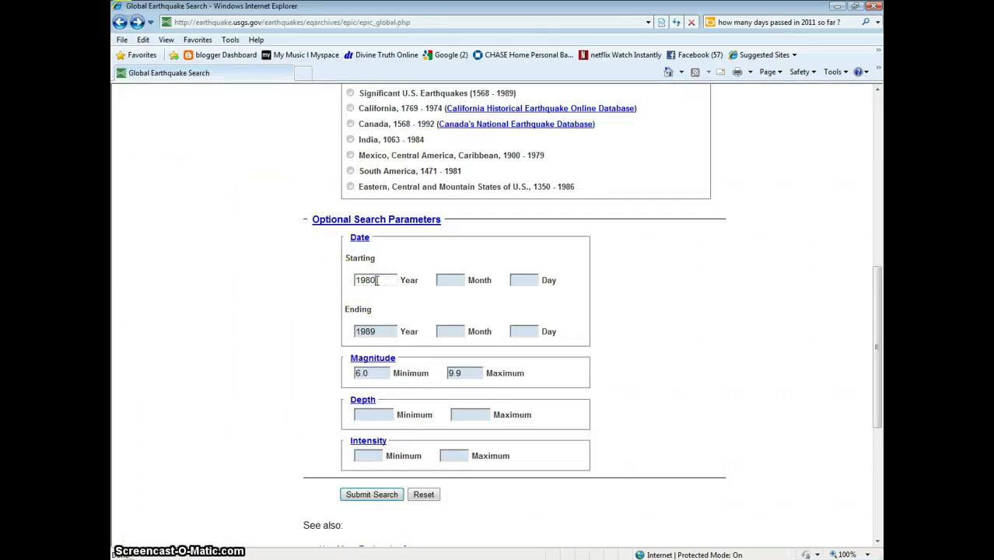
key("BackSpace")
key("BackSpace")
type("90")
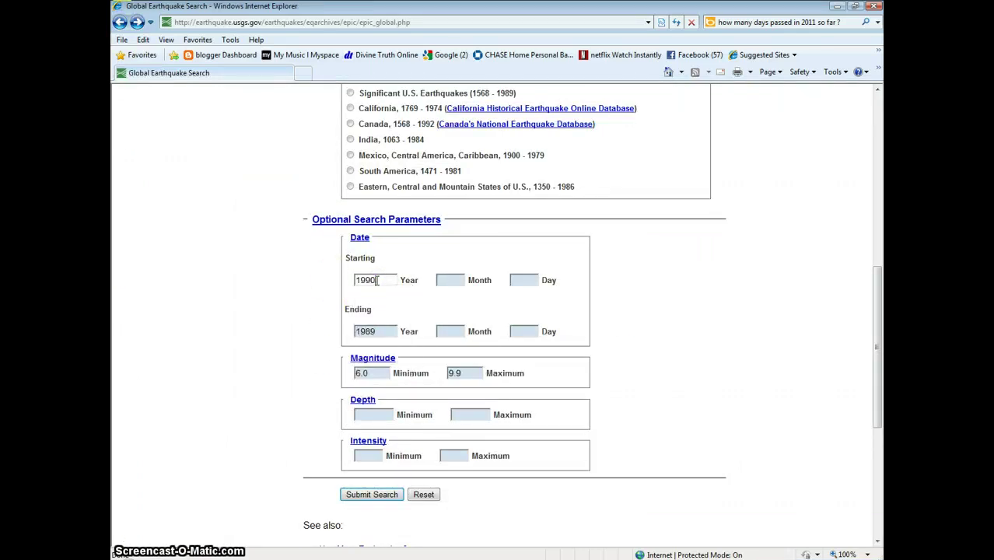
left_click(376, 330)
key("BackSpace")
key("BackSpace")
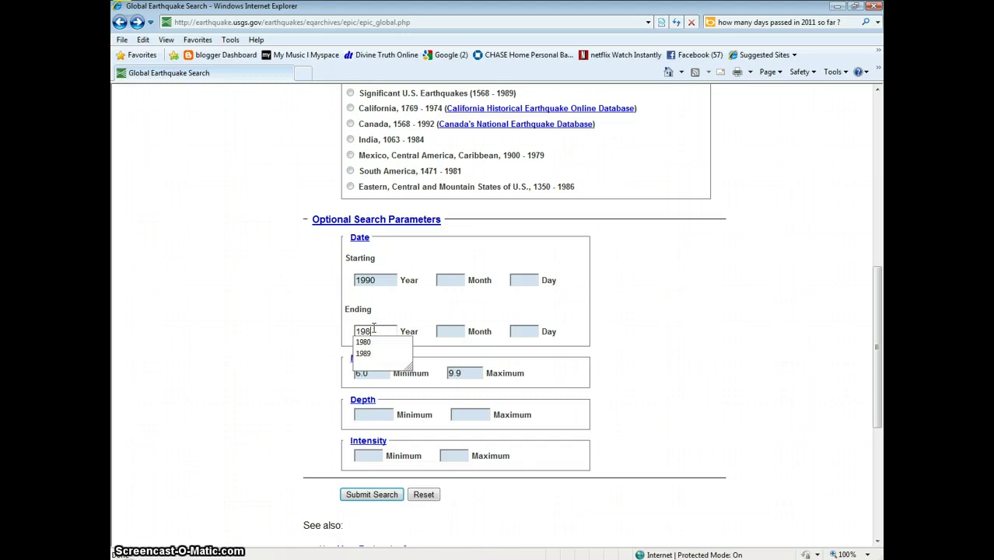
type("99")
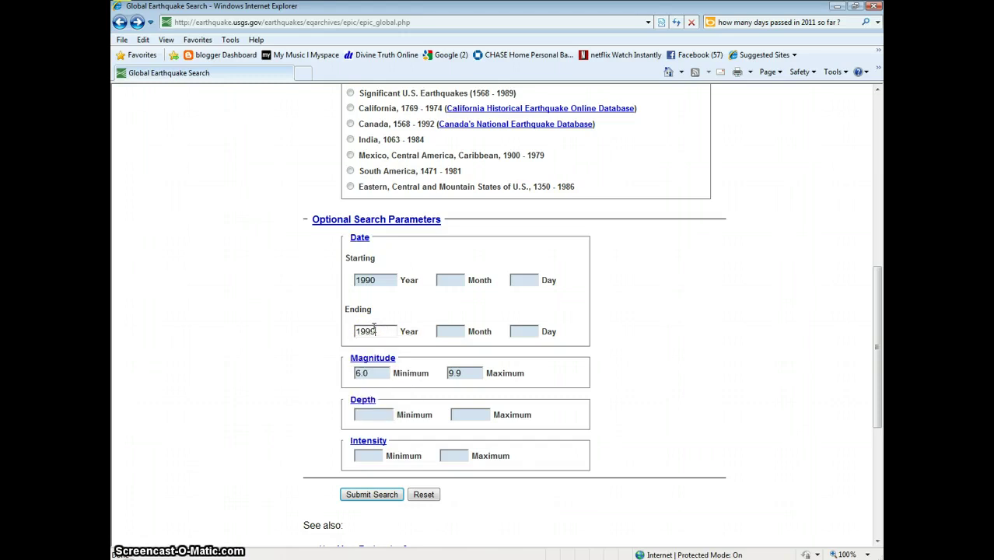
left_click(365, 498)
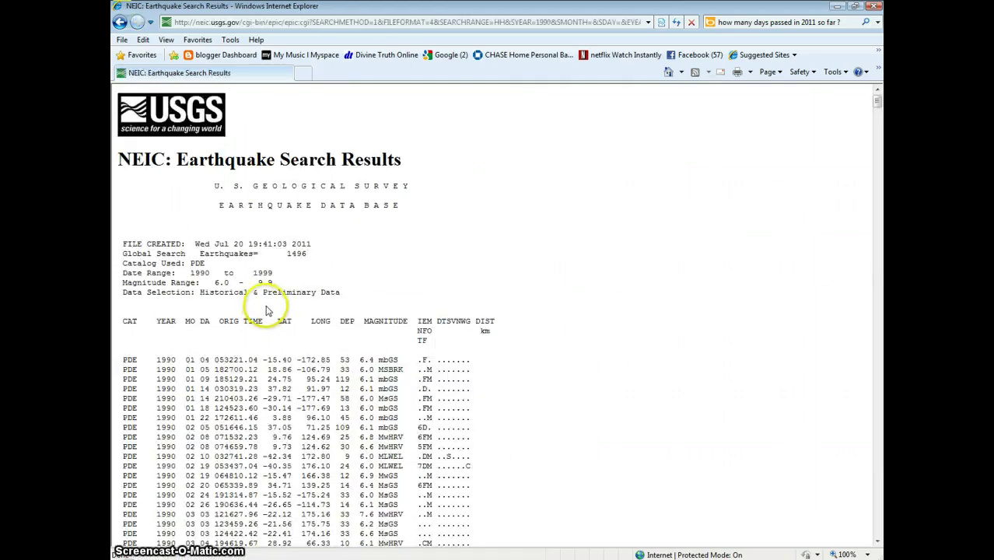
left_click_drag(307, 255, 284, 254)
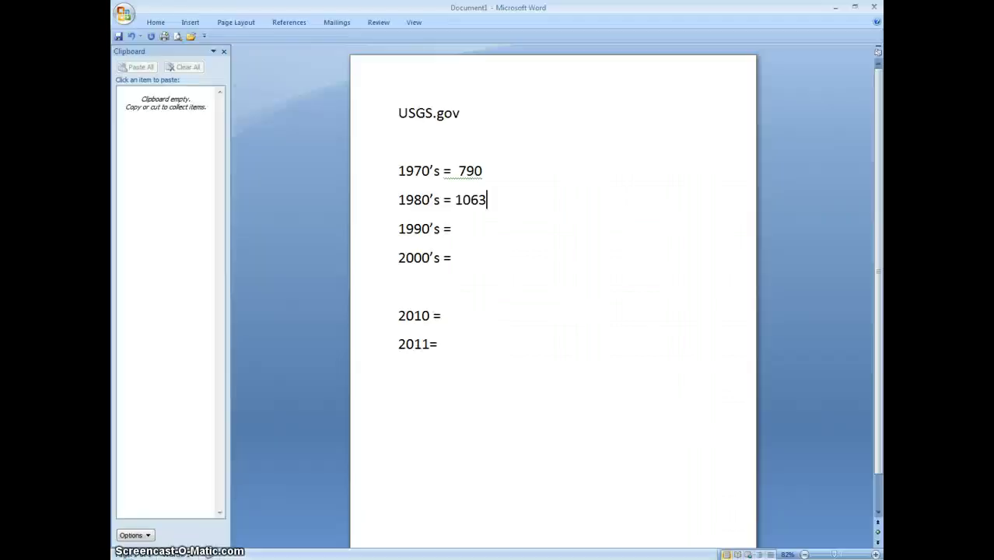
Step: Enter 1496 after '1990's =' in Word, then return to the results
key("alt+Tab")
left_click(471, 235)
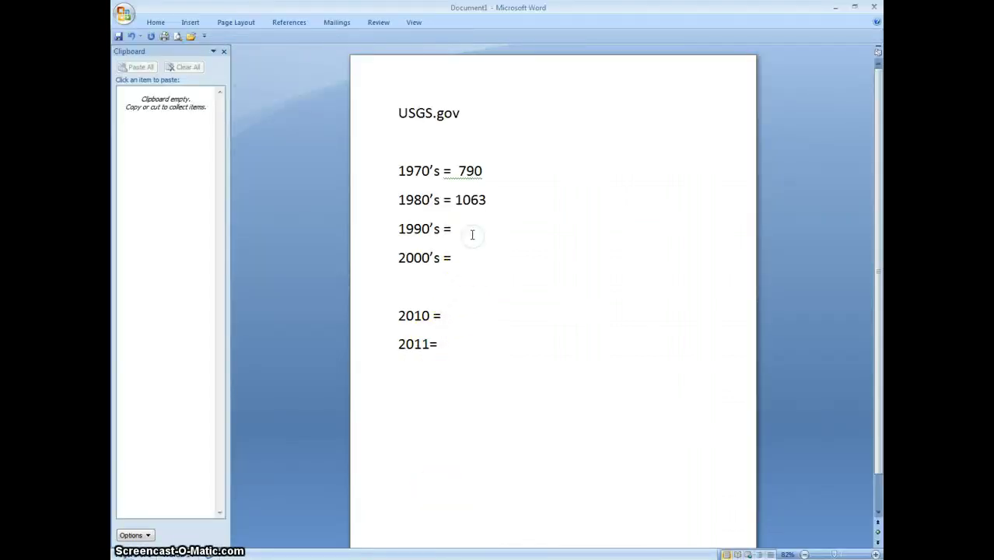
type("1496")
left_click(458, 249)
key("alt+Tab")
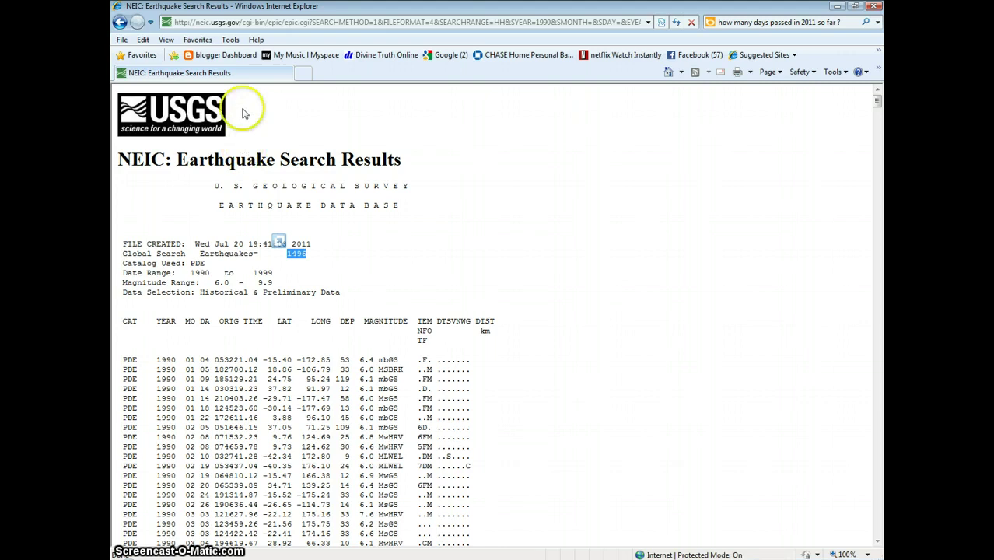
Step: Change the search years to 2000–2009, rerun it and select the 1591 total
left_click(119, 22)
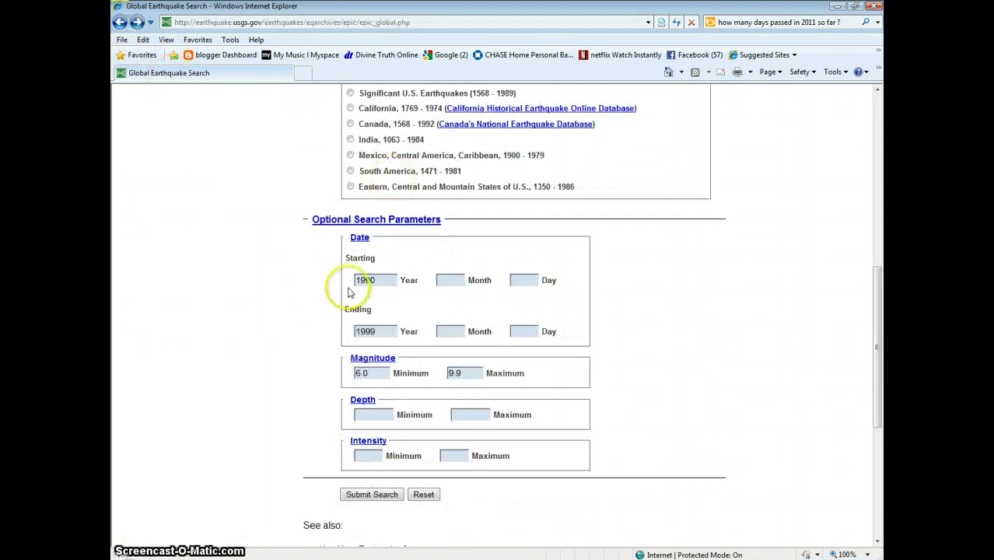
left_click(375, 280)
key("BackSpace")
key("BackSpace")
key("BackSpace")
key("BackSpace")
type("2000")
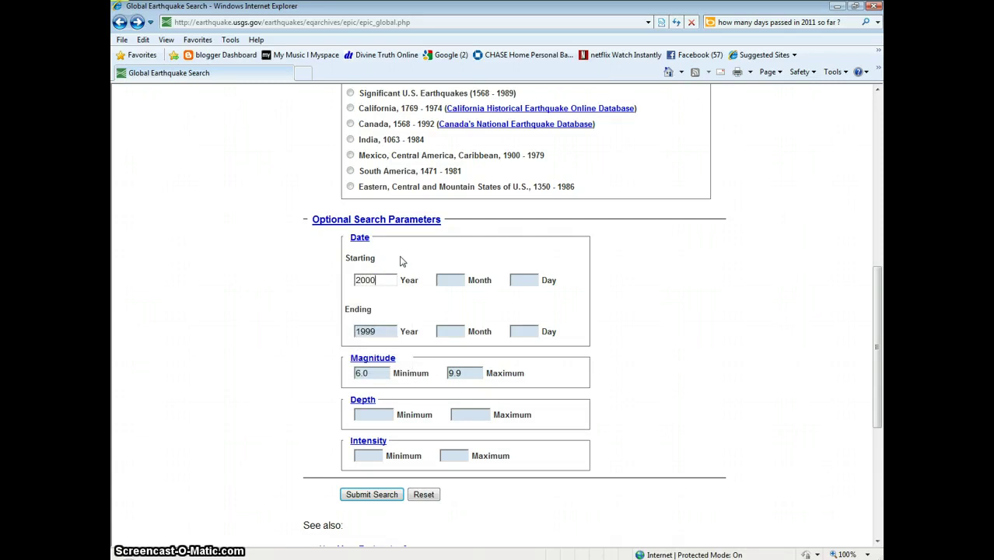
left_click(400, 265)
left_click(385, 332)
left_click(380, 332)
key("BackSpace")
key("BackSpace")
key("BackSpace")
key("BackSpace")
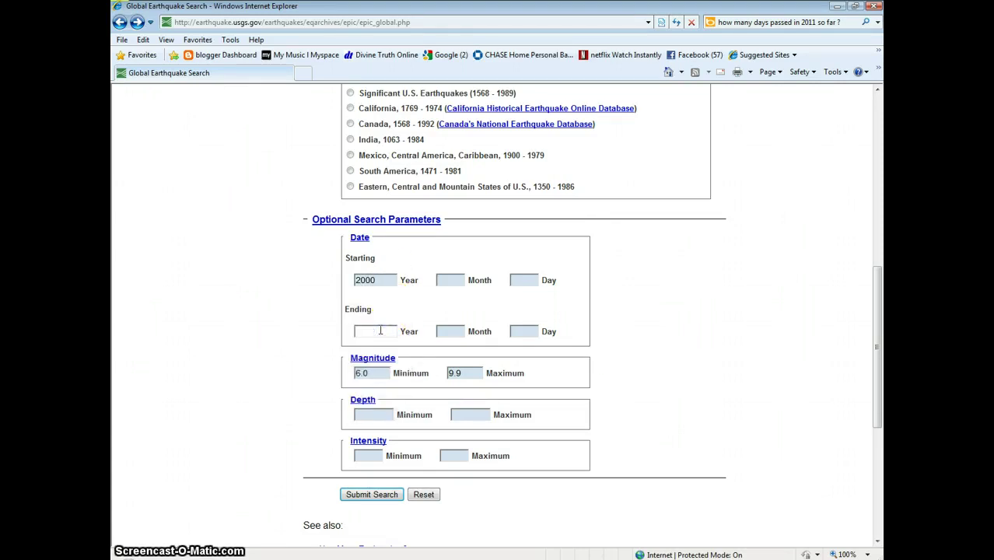
type("2009")
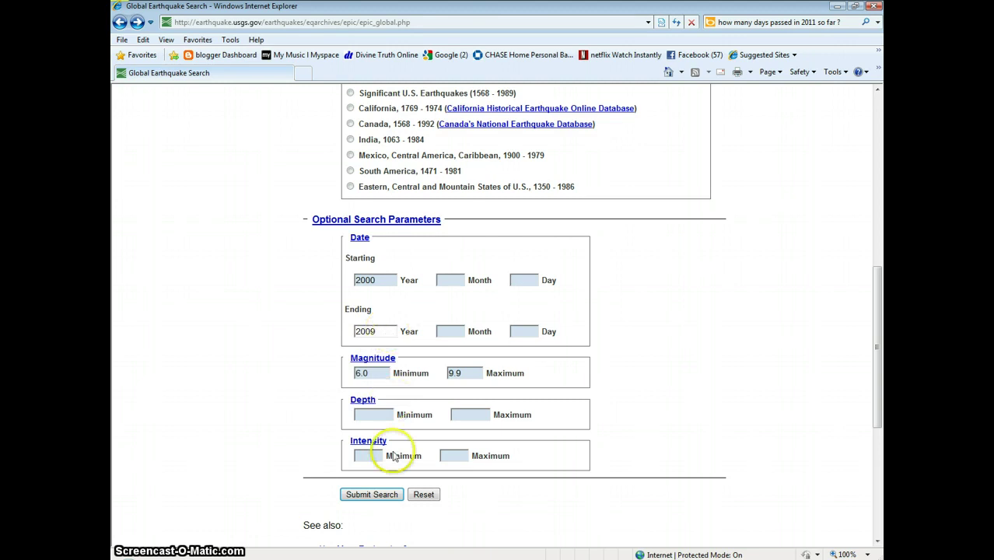
left_click(377, 496)
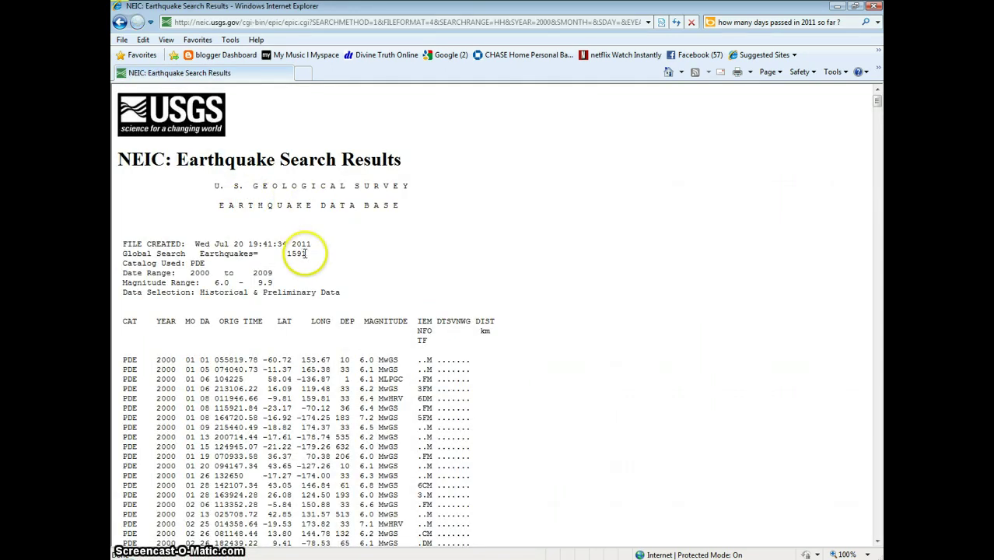
left_click_drag(306, 253, 216, 161)
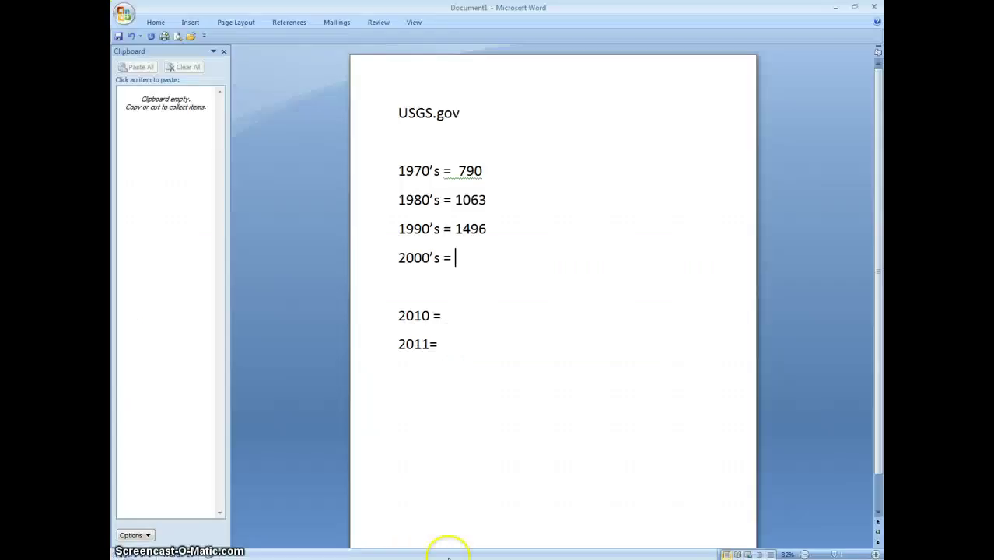
Step: Enter 1591 for the 2000's and add yearly averages 79.0 and 106.3 for the 1970s and 1980s
left_click(443, 556)
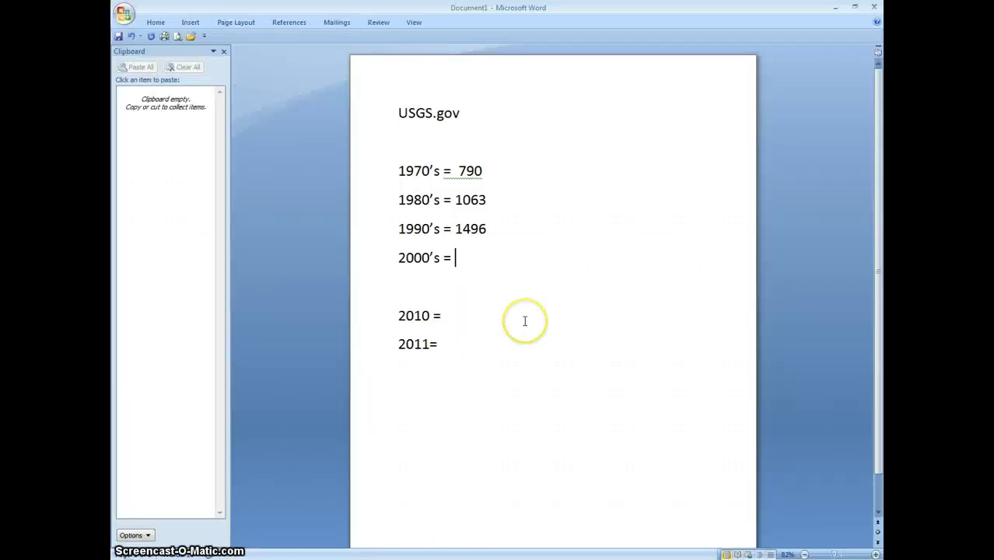
type("1591")
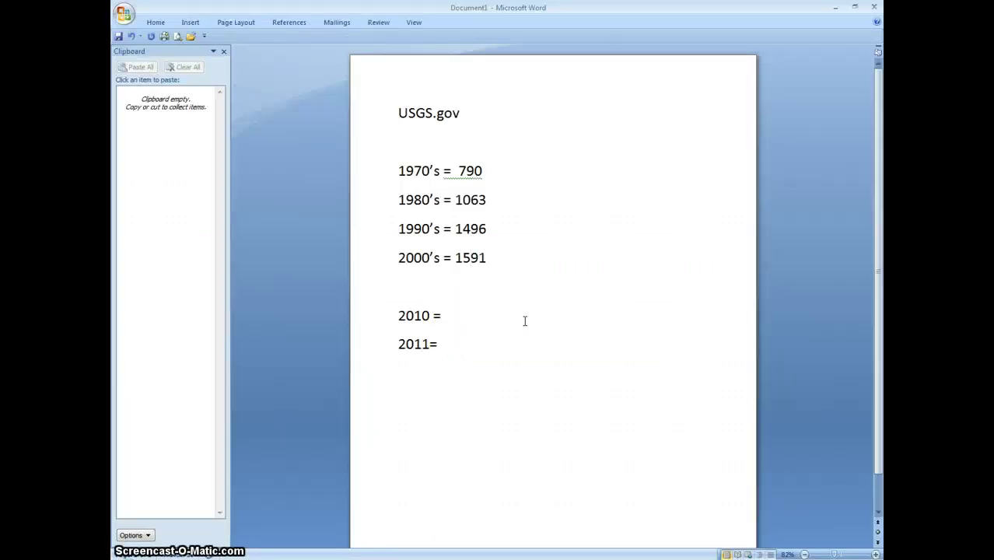
left_click(512, 174)
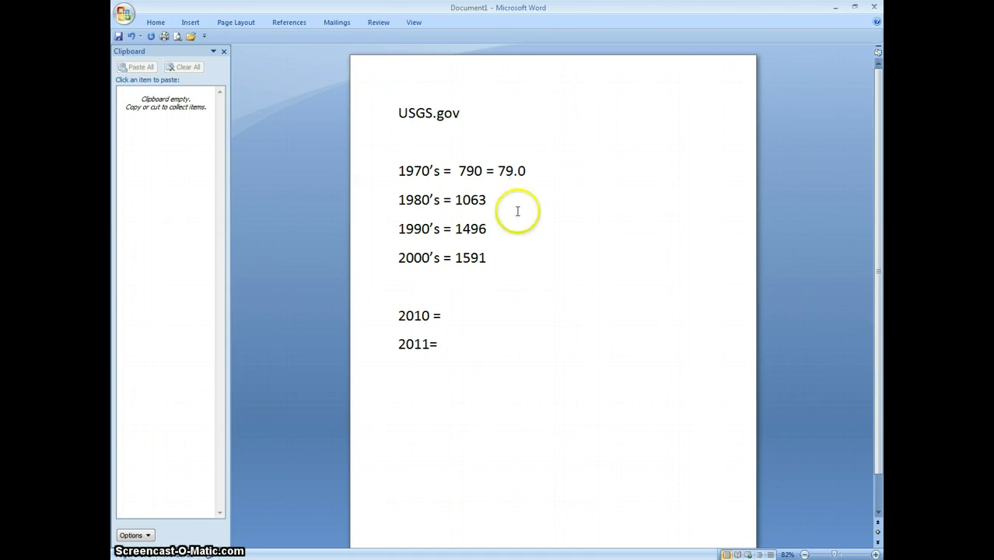
left_click(508, 195)
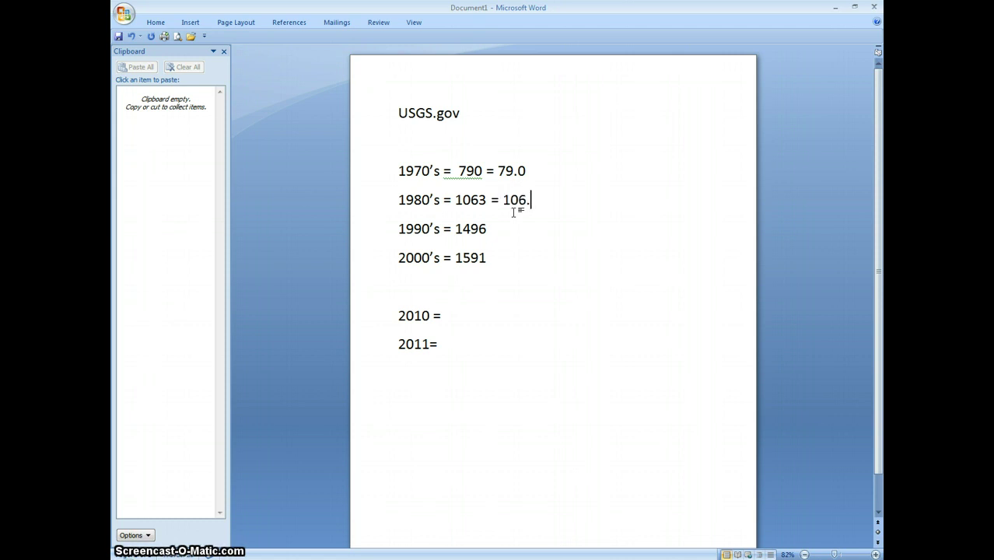
Step: Add yearly averages 149.6 for the 1990s and 159.1 for the 2000s
left_click(496, 230)
type("= 149.6")
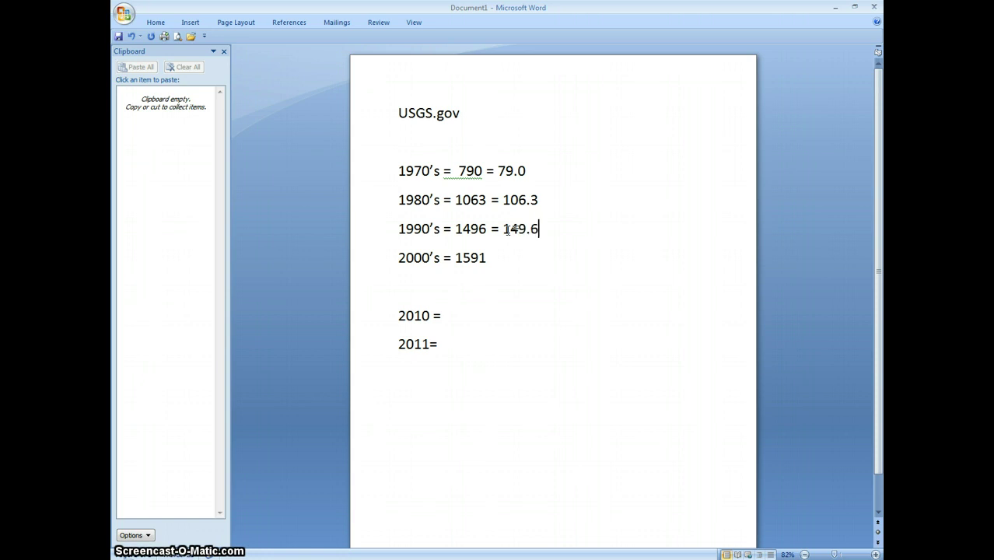
left_click(504, 260)
type("159.1")
left_click(468, 314)
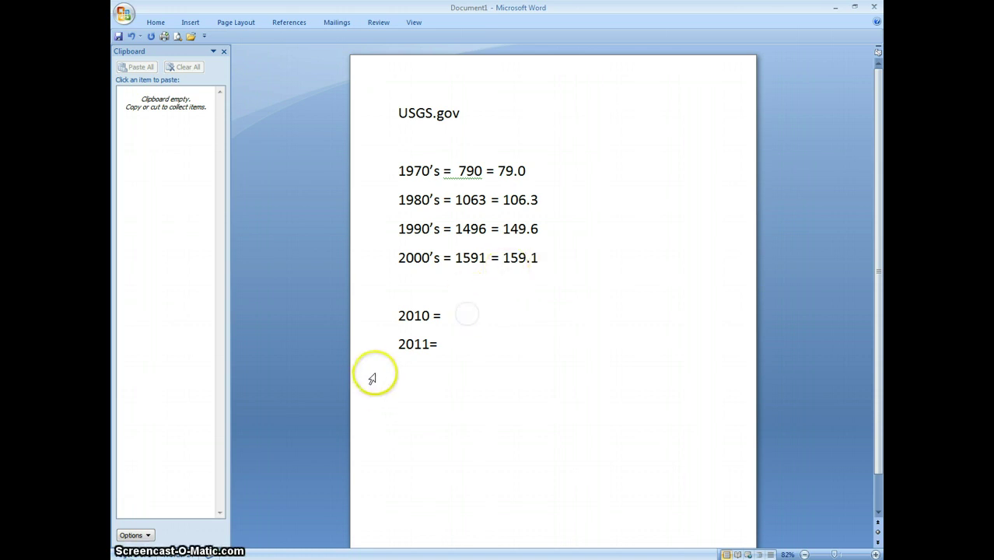
Step: Back on the search form, set both starting and ending years to 2010
key("alt+Tab")
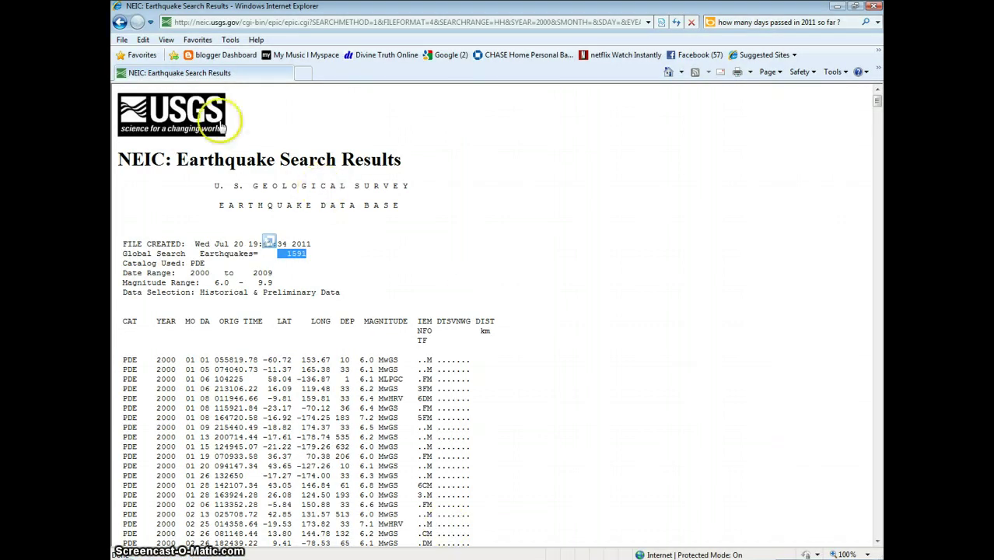
left_click(121, 23)
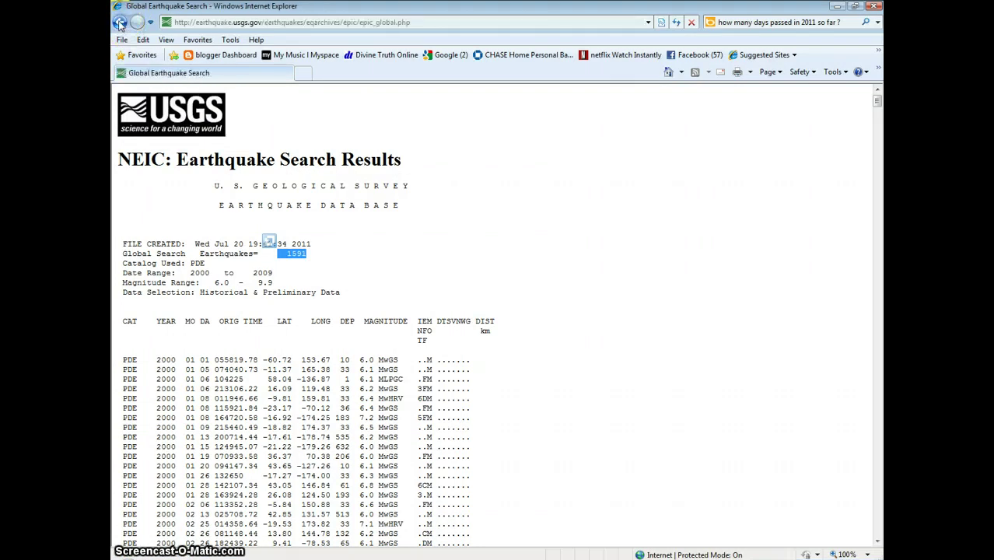
left_click(378, 280)
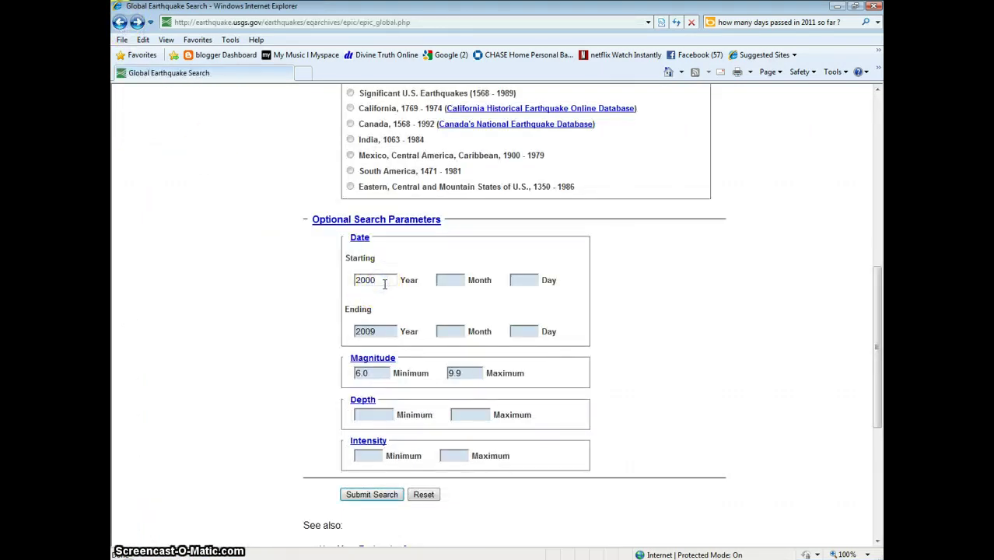
key("BackSpace")
key("BackSpace")
type("10")
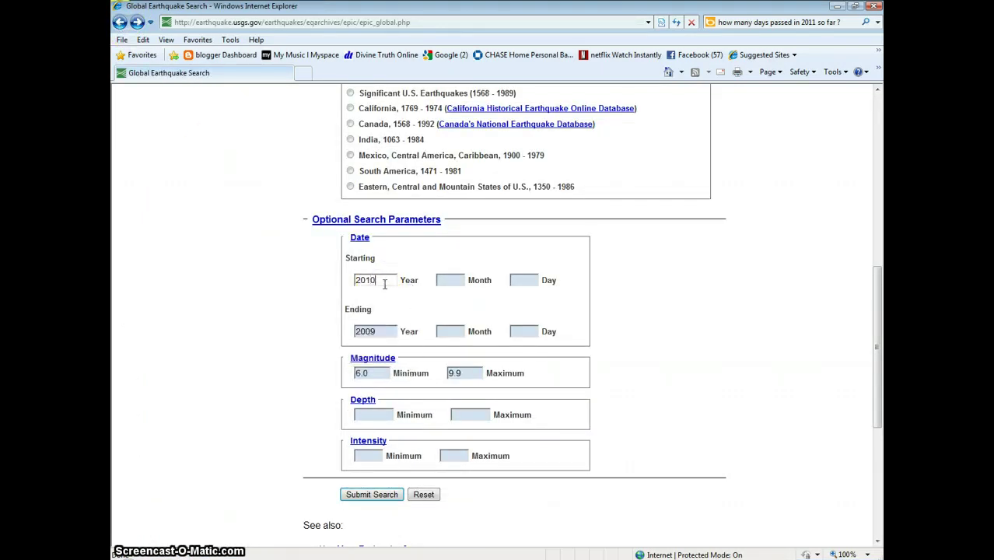
left_click(380, 331)
key("BackSpace")
key("BackSpace")
type("10")
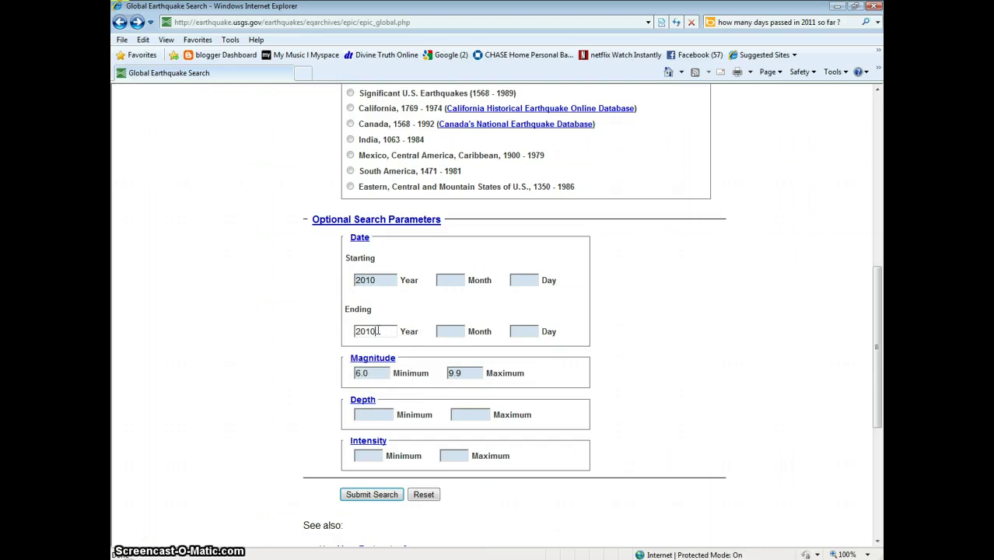
Step: Set the dates to 2010/01/01 through 2010/12/31 and run the search
left_click(459, 279)
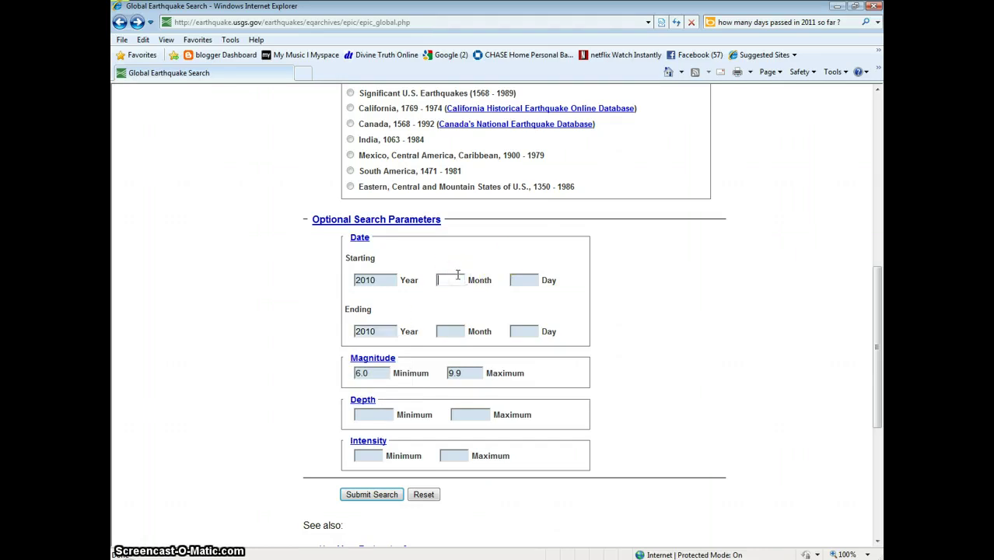
key("Tab")
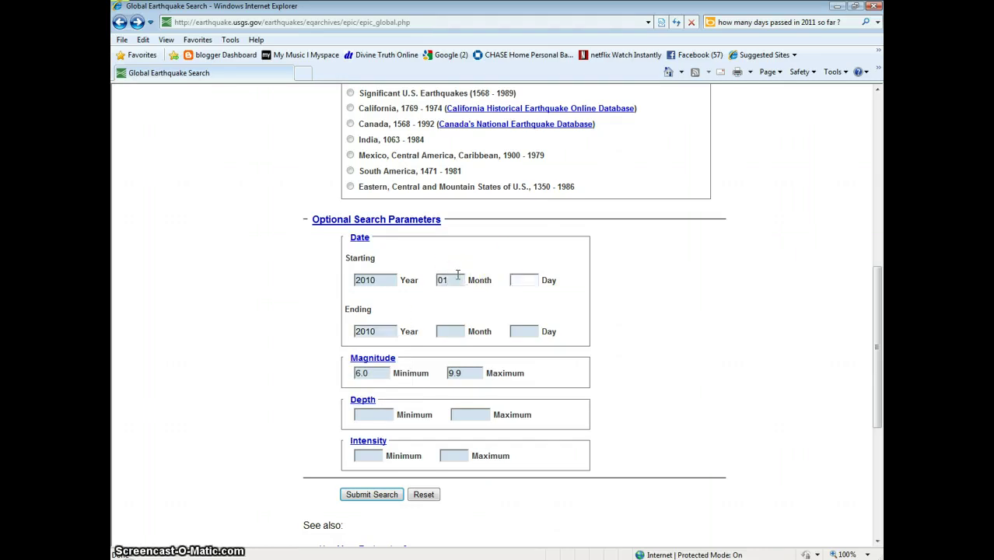
type("01")
left_click(458, 332)
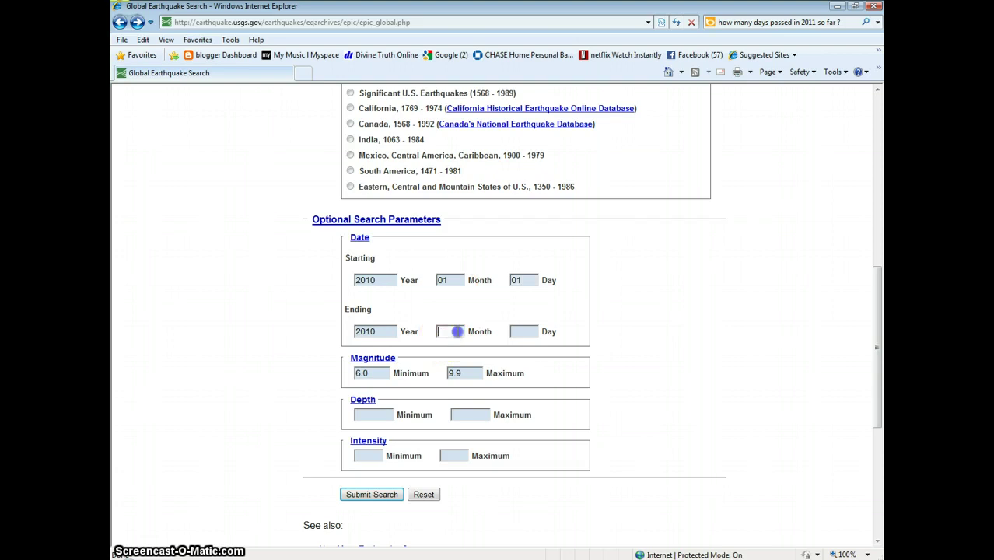
key("Tab")
type("31")
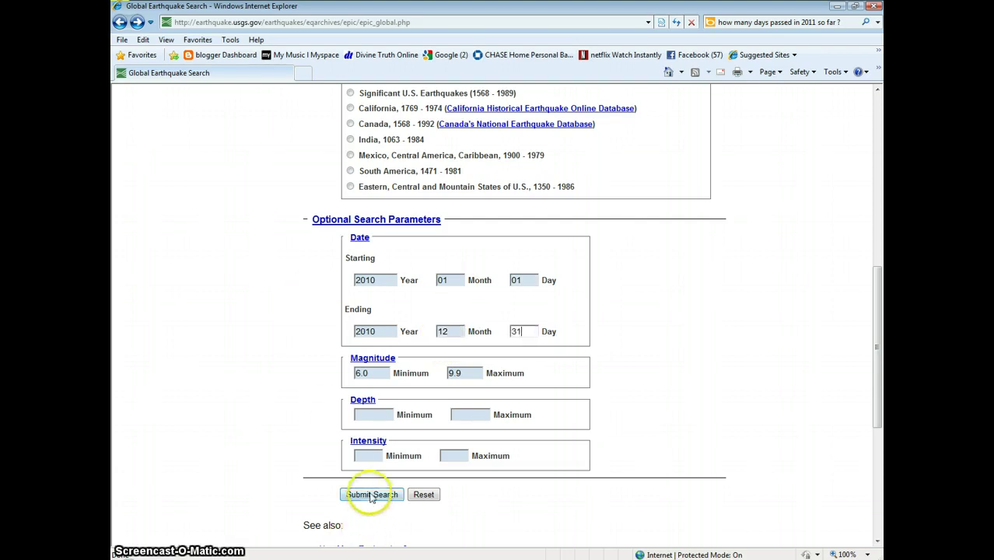
left_click(368, 494)
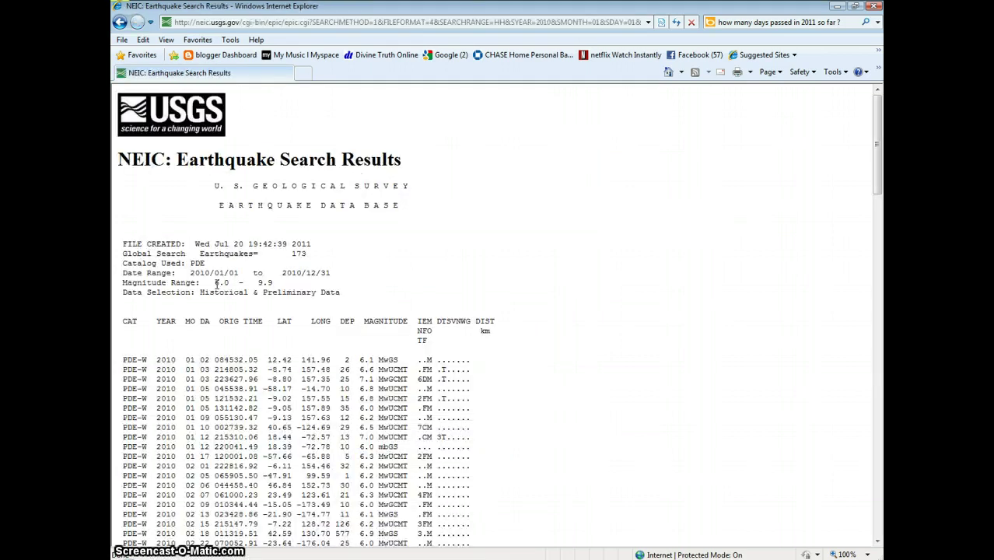
Step: Copy the 2010 total of 173 into the Word notes after '2010 ='
left_click(293, 254)
double_click(293, 253)
key("alt+Tab")
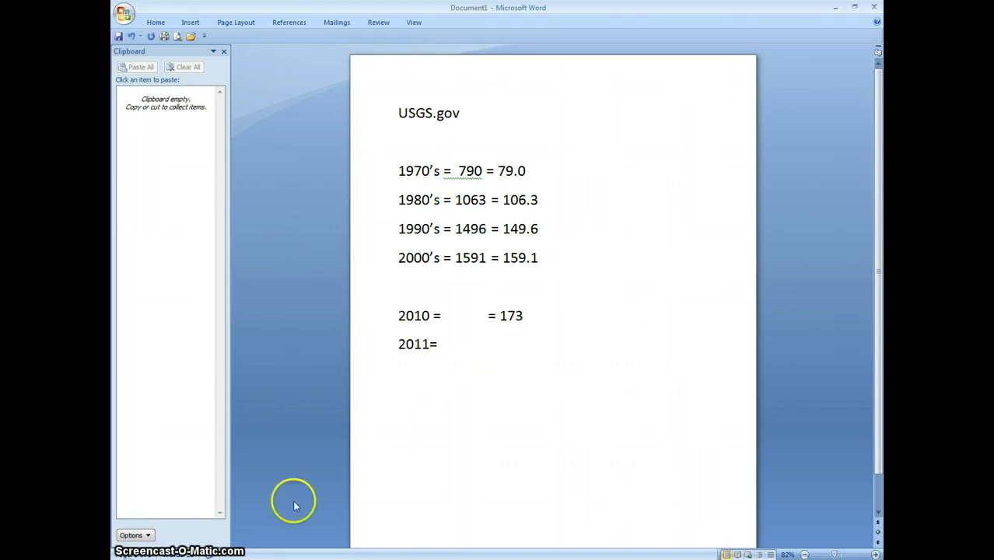
key("alt+Tab")
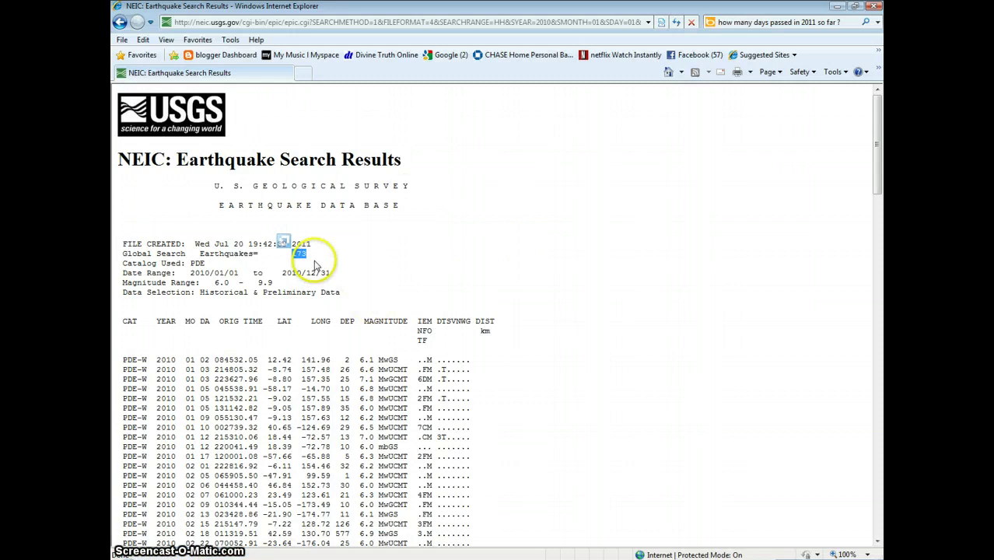
Step: Return to the search form and change the starting year to 2011
left_click(120, 23)
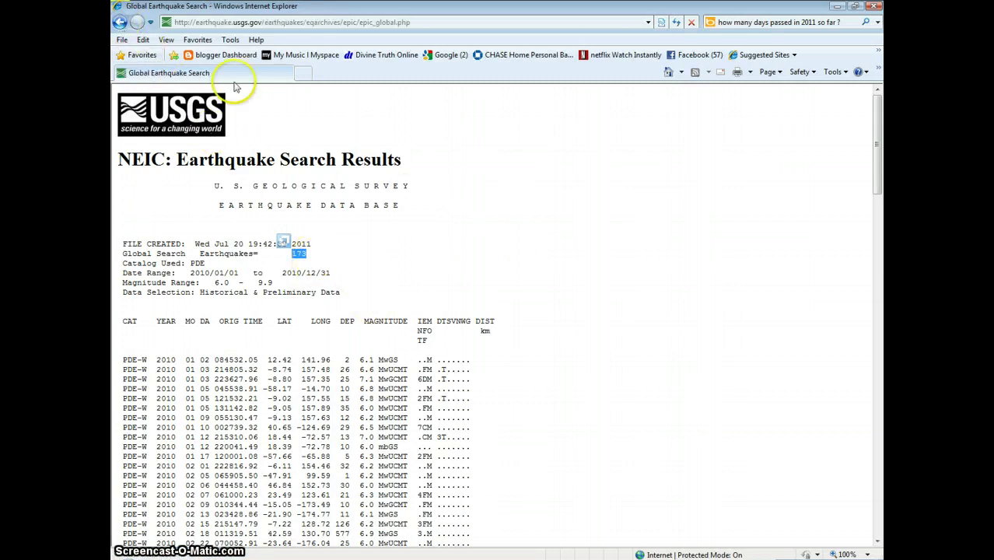
left_click(372, 280)
key("BackSpace")
key("BackSpace")
type("11")
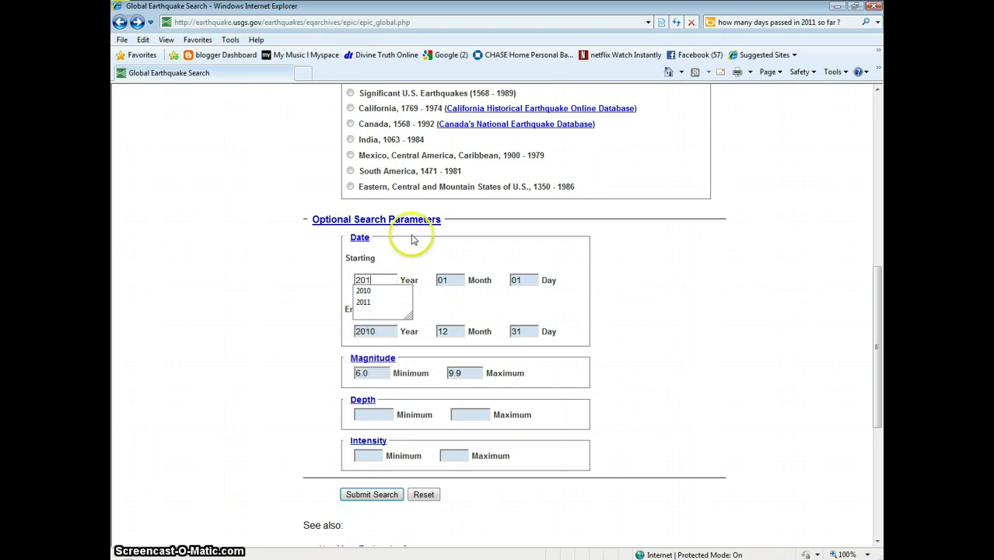
Step: Set the ending date to 2011/07/20 and run the search, returning 134 earthquakes
left_click(370, 331)
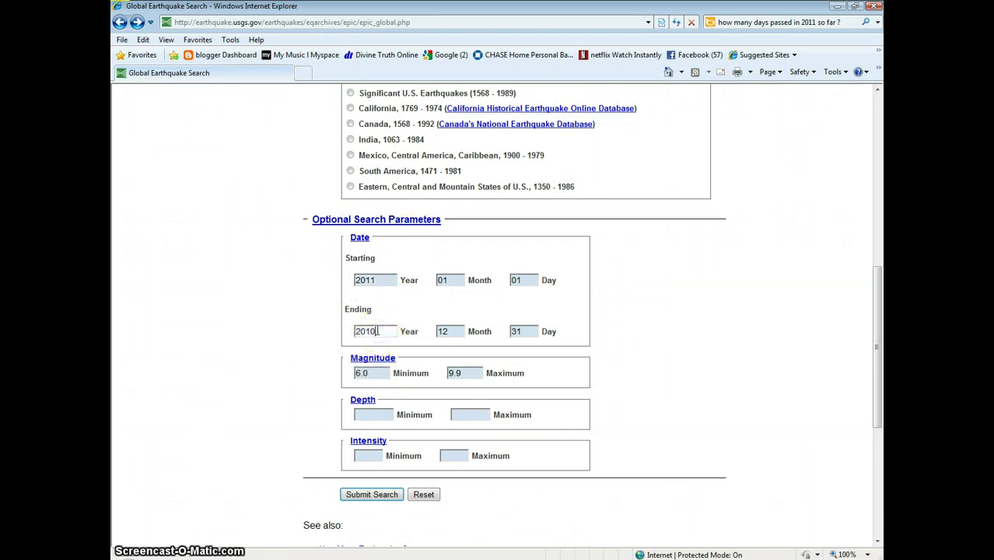
key("BackSpace")
type("1")
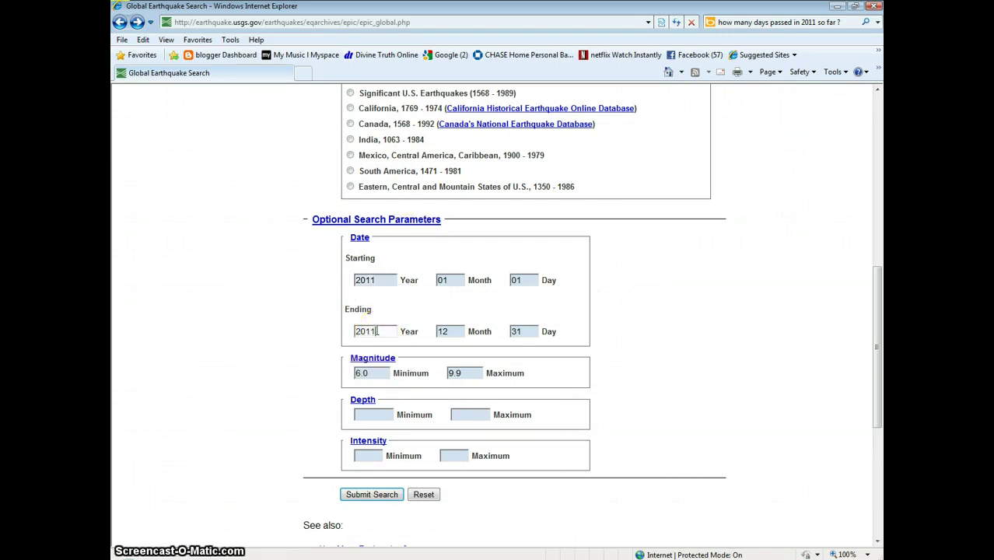
left_click(452, 332)
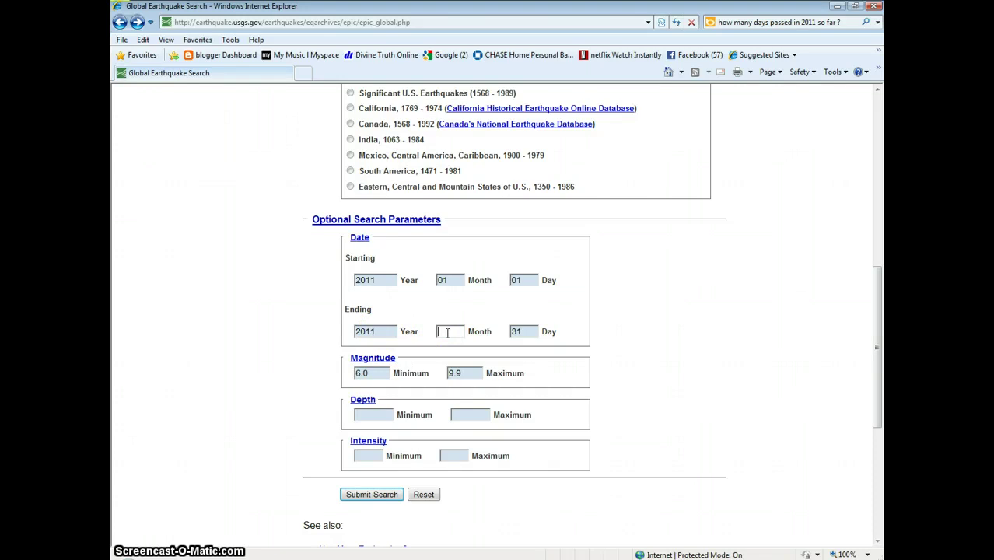
type("07")
left_click(521, 331)
key("BackSpace")
key("BackSpace")
type("20")
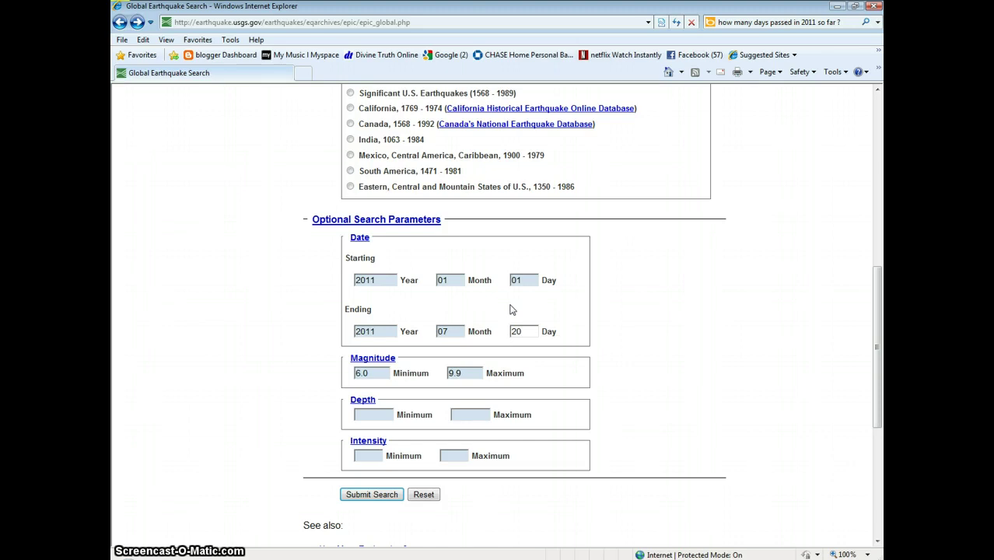
left_click(371, 495)
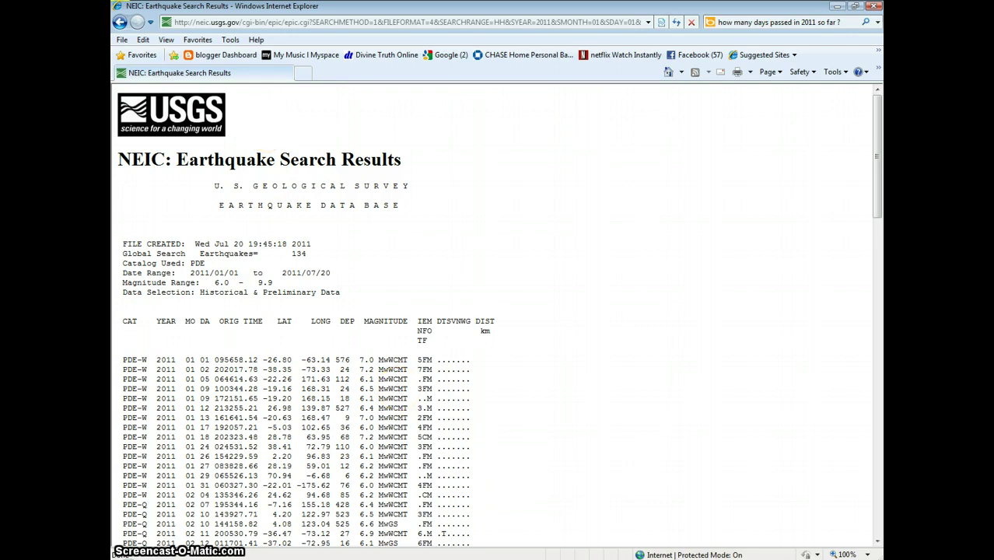
Step: Clear Calculator and divide 134 earthquakes by 201 days
left_click(544, 559)
left_click(277, 130)
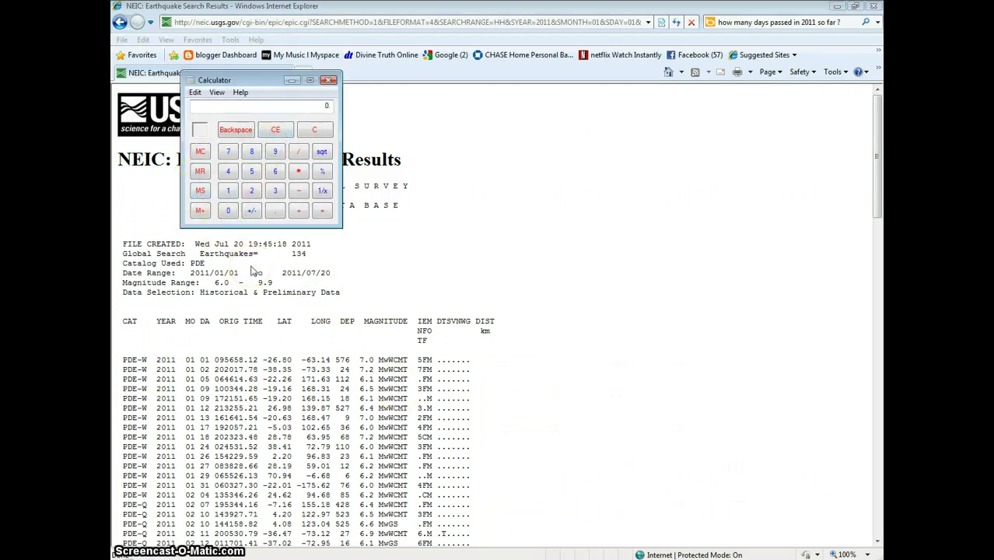
left_click(228, 190)
left_click(275, 191)
left_click(228, 171)
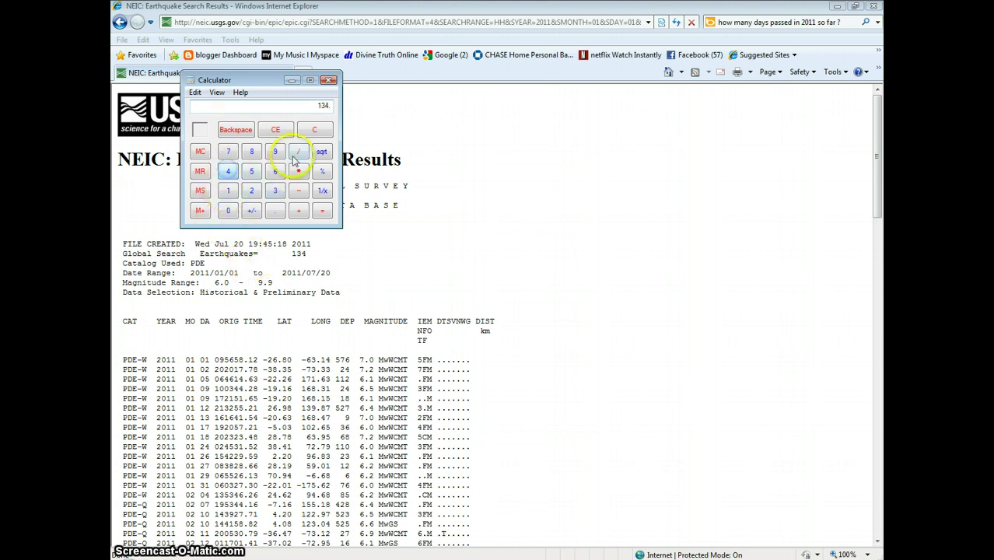
left_click(251, 191)
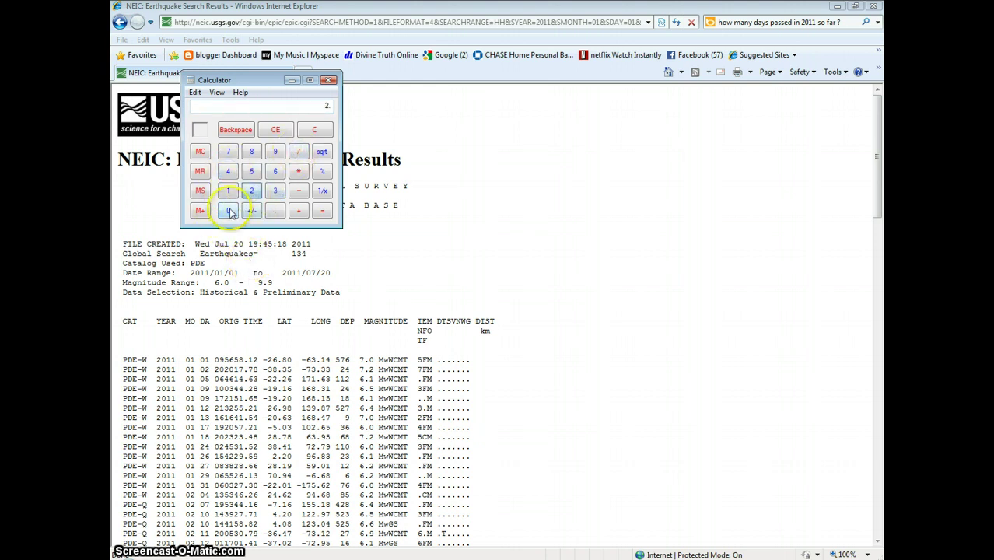
left_click(228, 210)
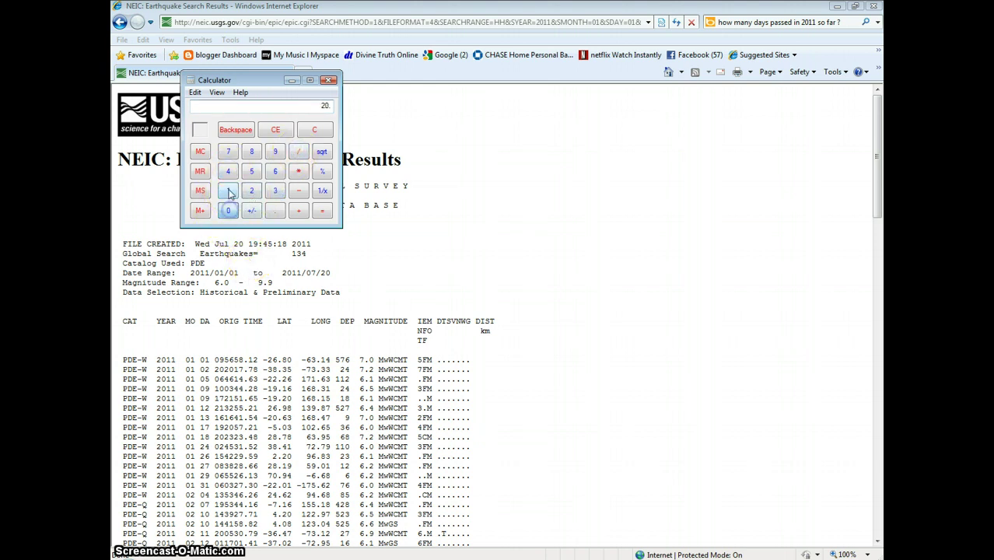
left_click(323, 212)
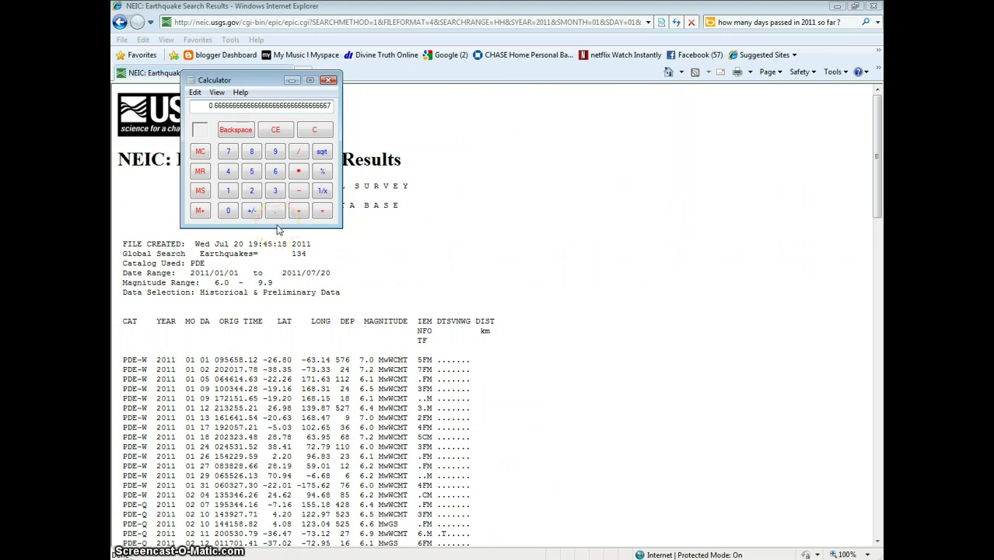
Step: Multiply the result by 365 to get a projected 2011 total of 243.33
left_click(274, 191)
left_click(274, 171)
left_click(251, 171)
left_click(321, 211)
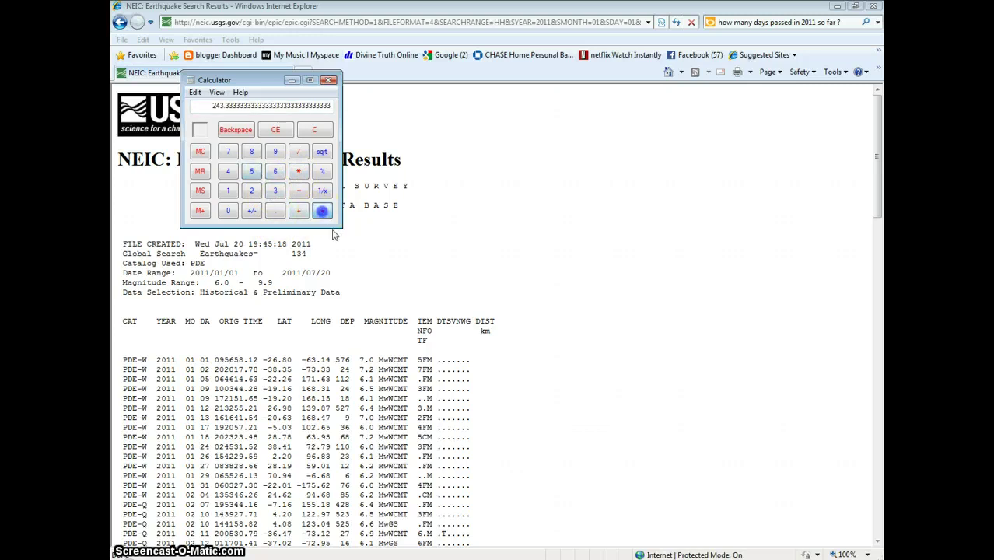
left_click(417, 224)
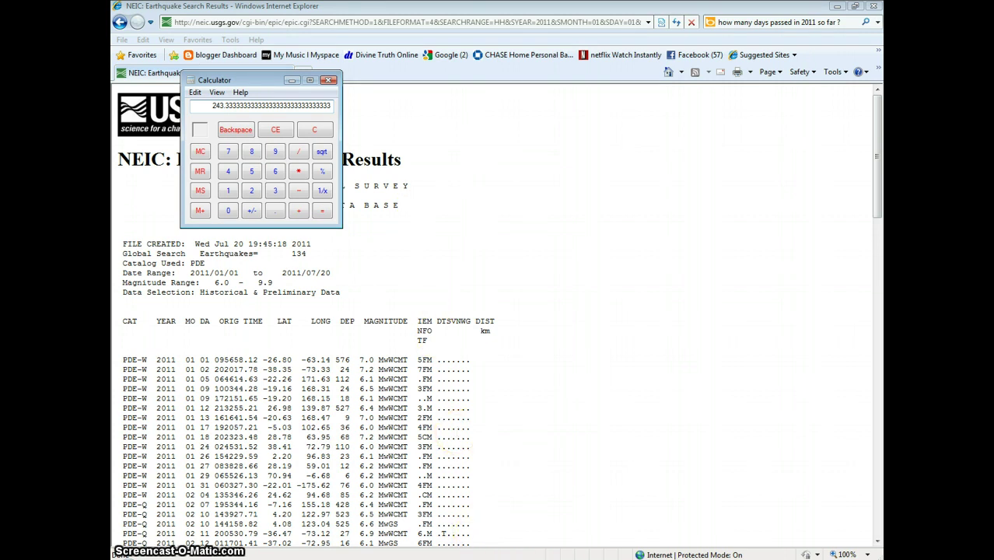
Step: Type '= 243' on the 2011 line of the Word notes
left_click(524, 554)
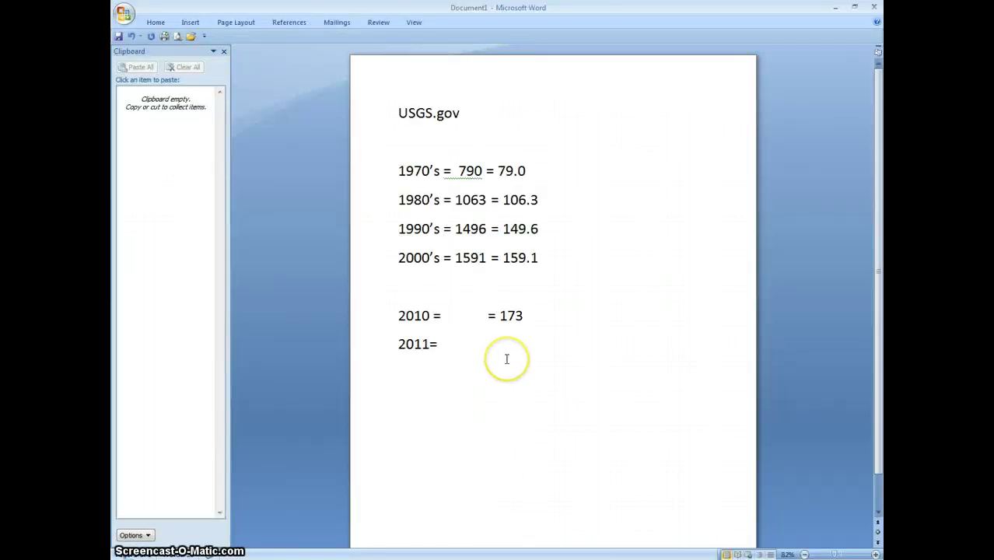
left_click(466, 354)
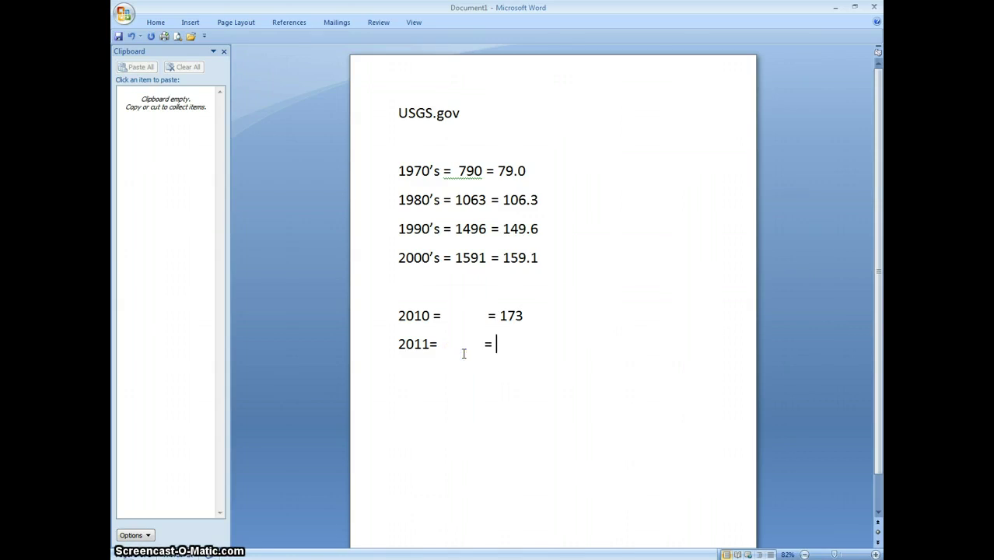
type("= 243.3")
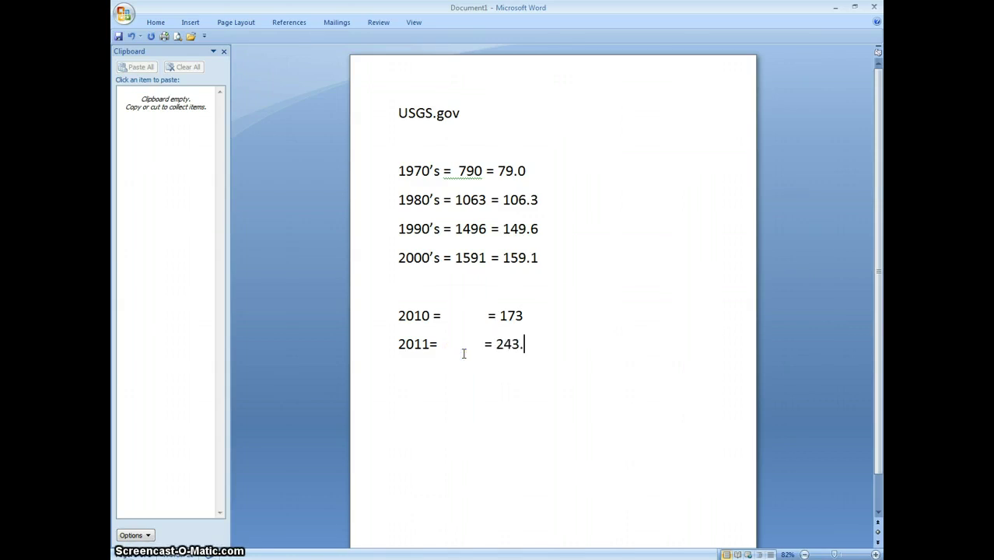